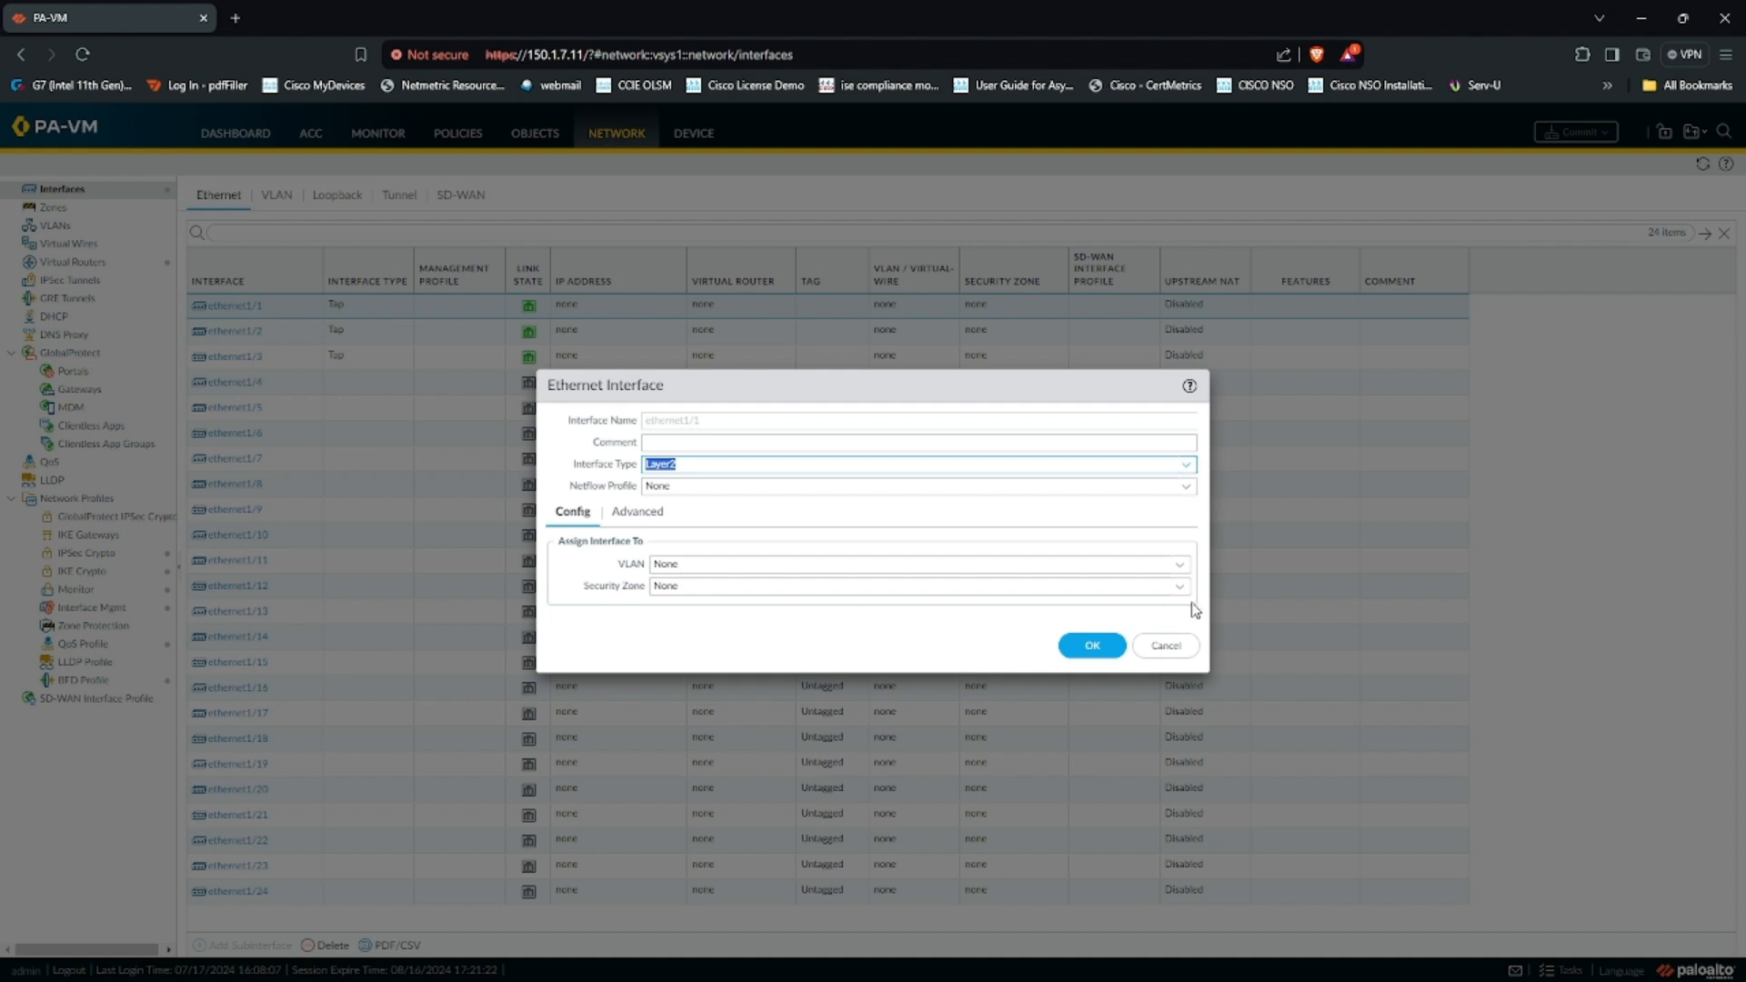
Step: Create and assign a new security zone named L2-UNTAG for ethernet1/1, underlining the L2-UNTAG label near R1 in the PDF diagram
click(1180, 588)
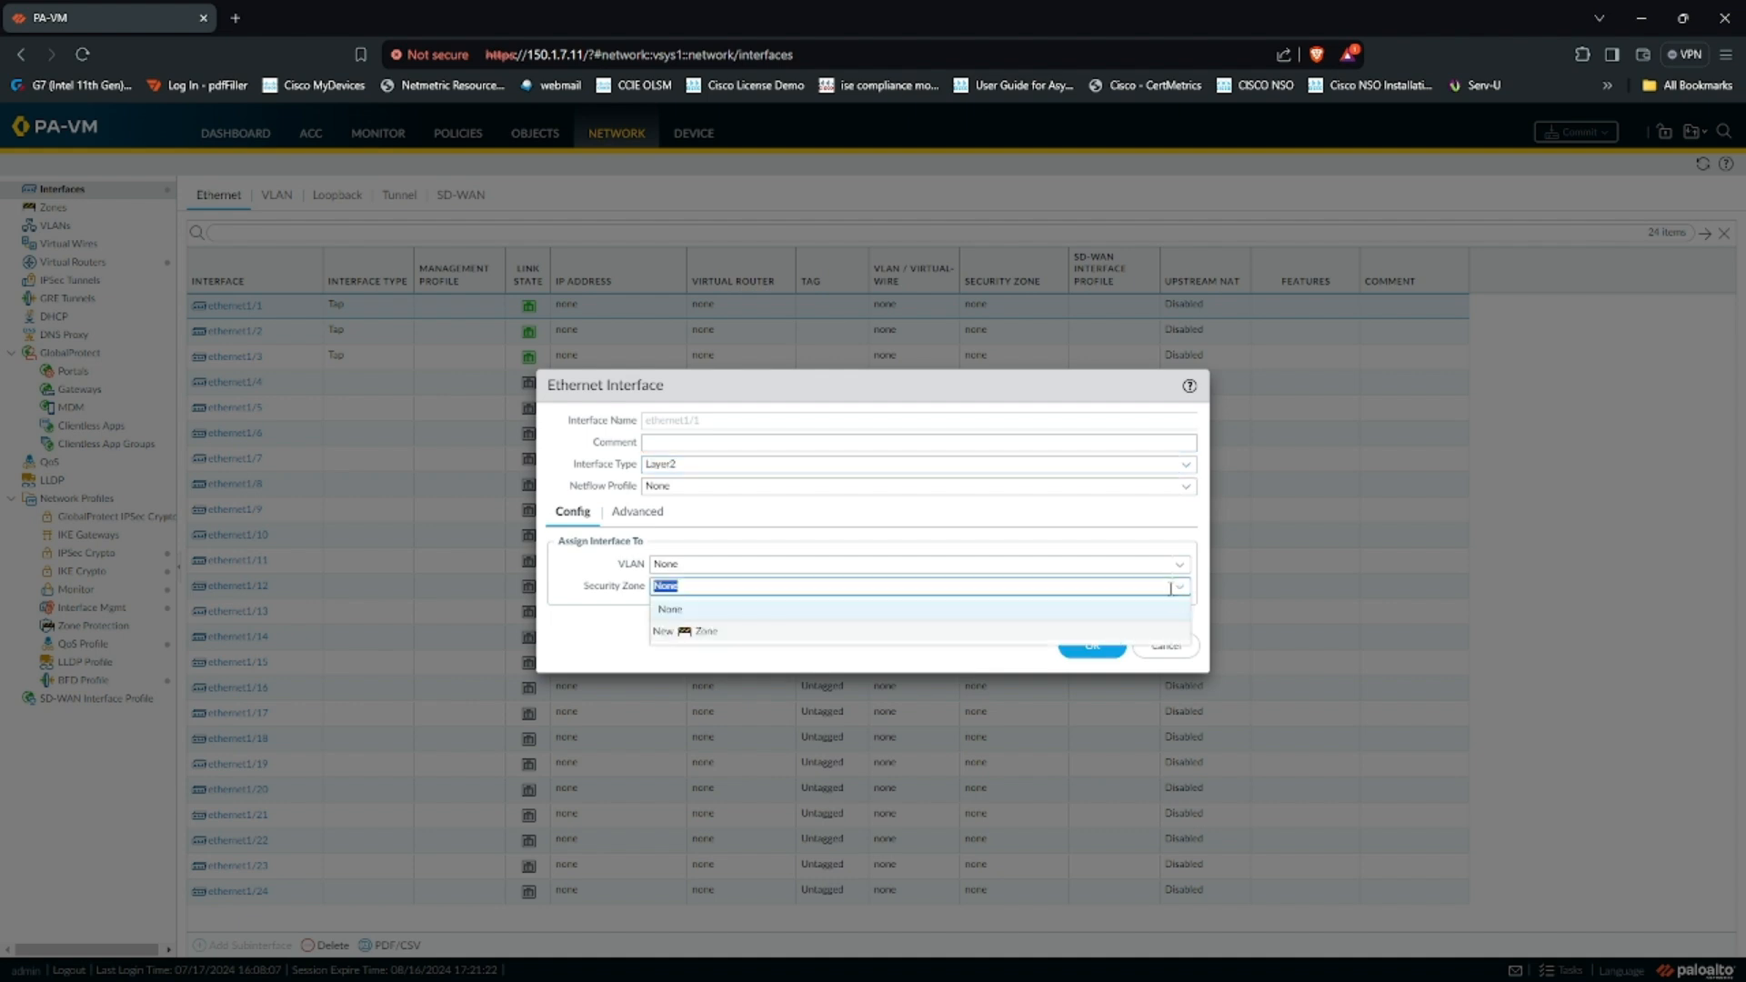
click(708, 632)
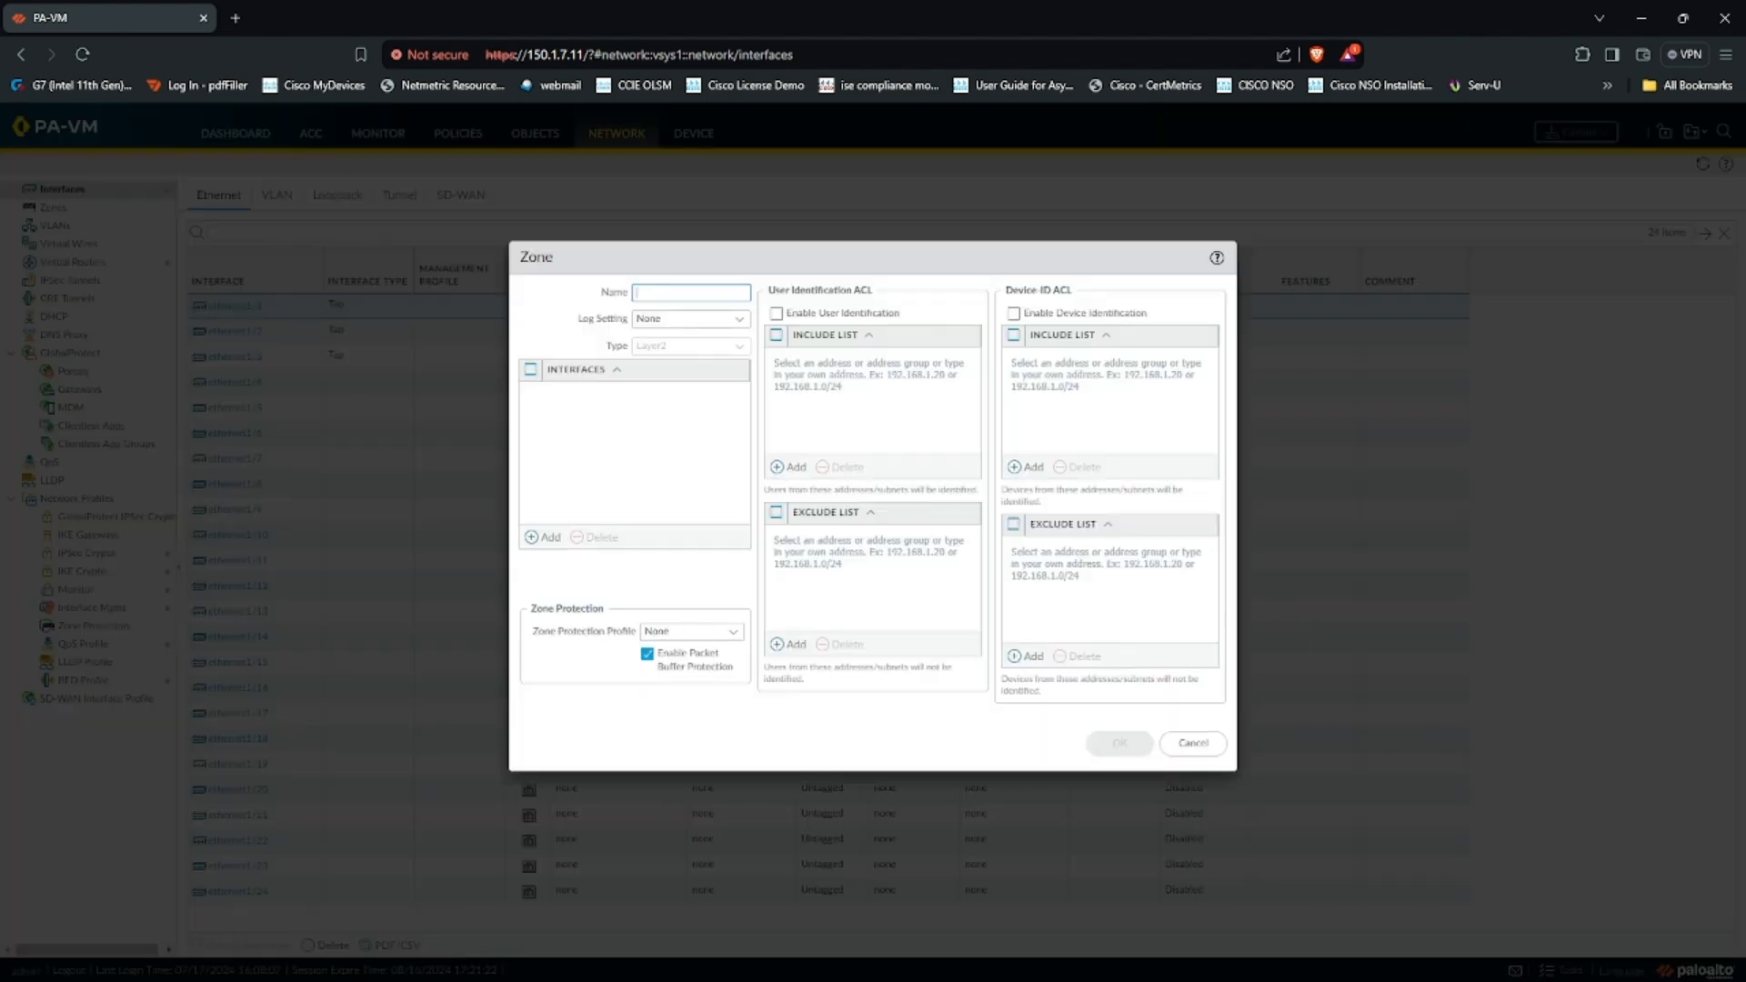
key(alt+Tab)
drag(739, 498, 800, 497)
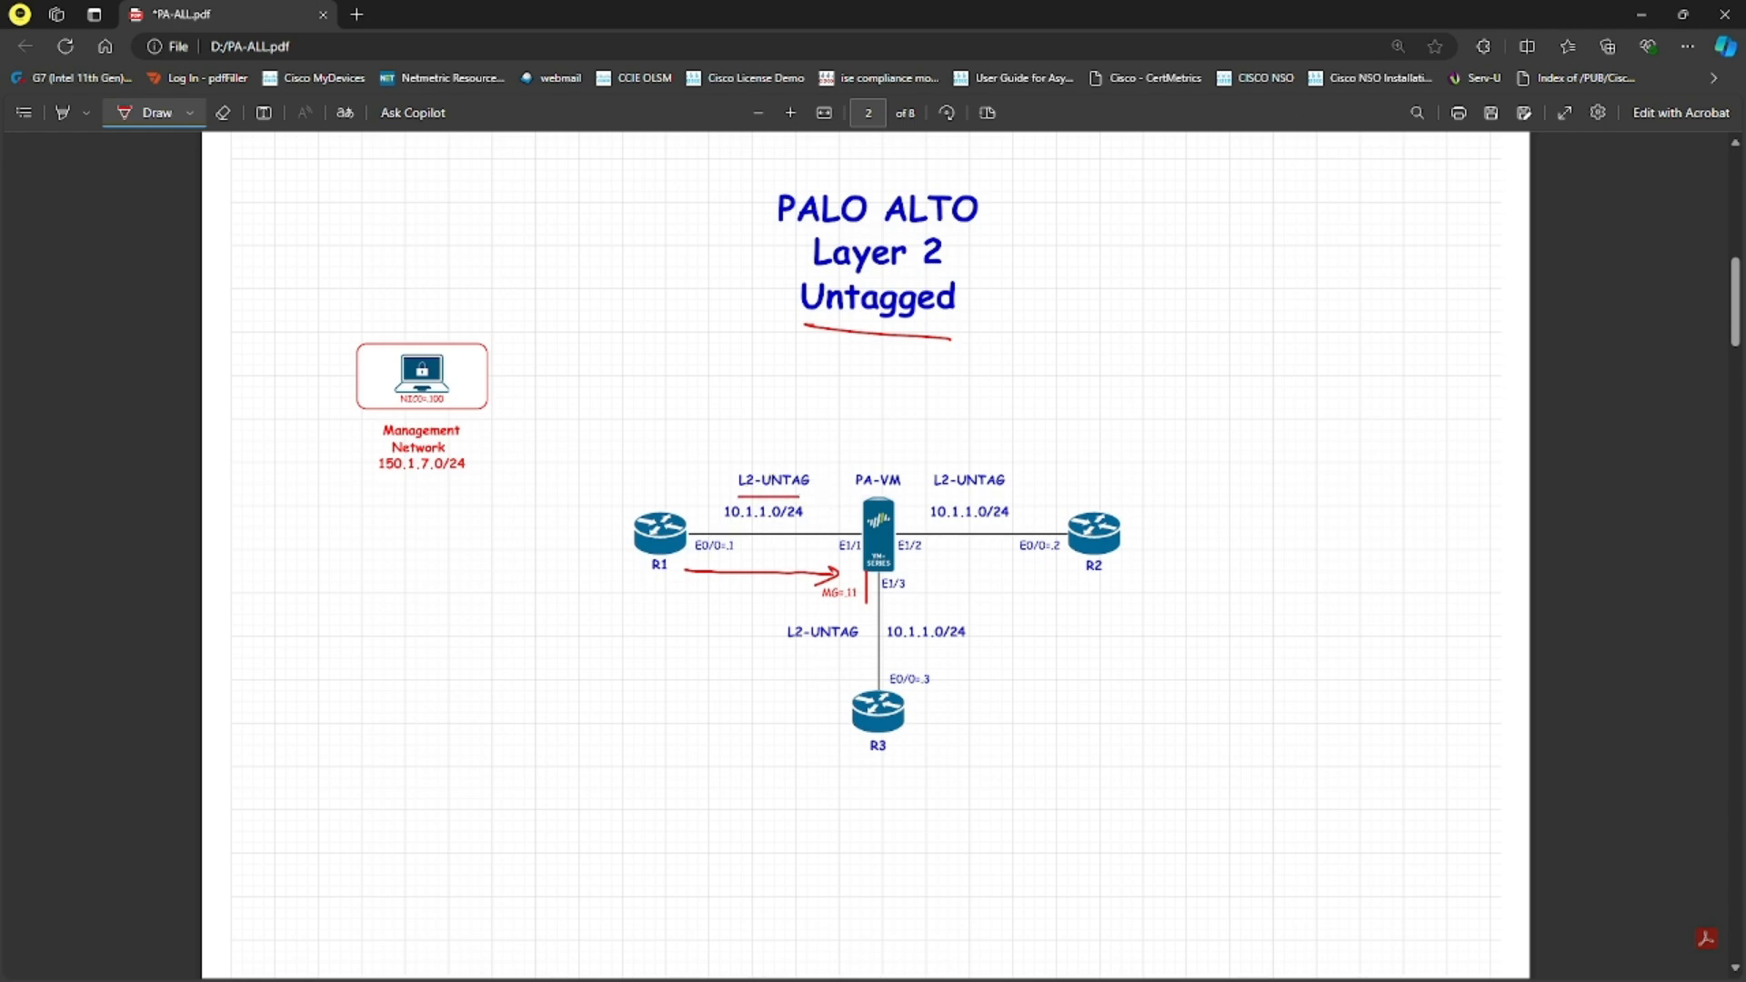
key(alt+Tab)
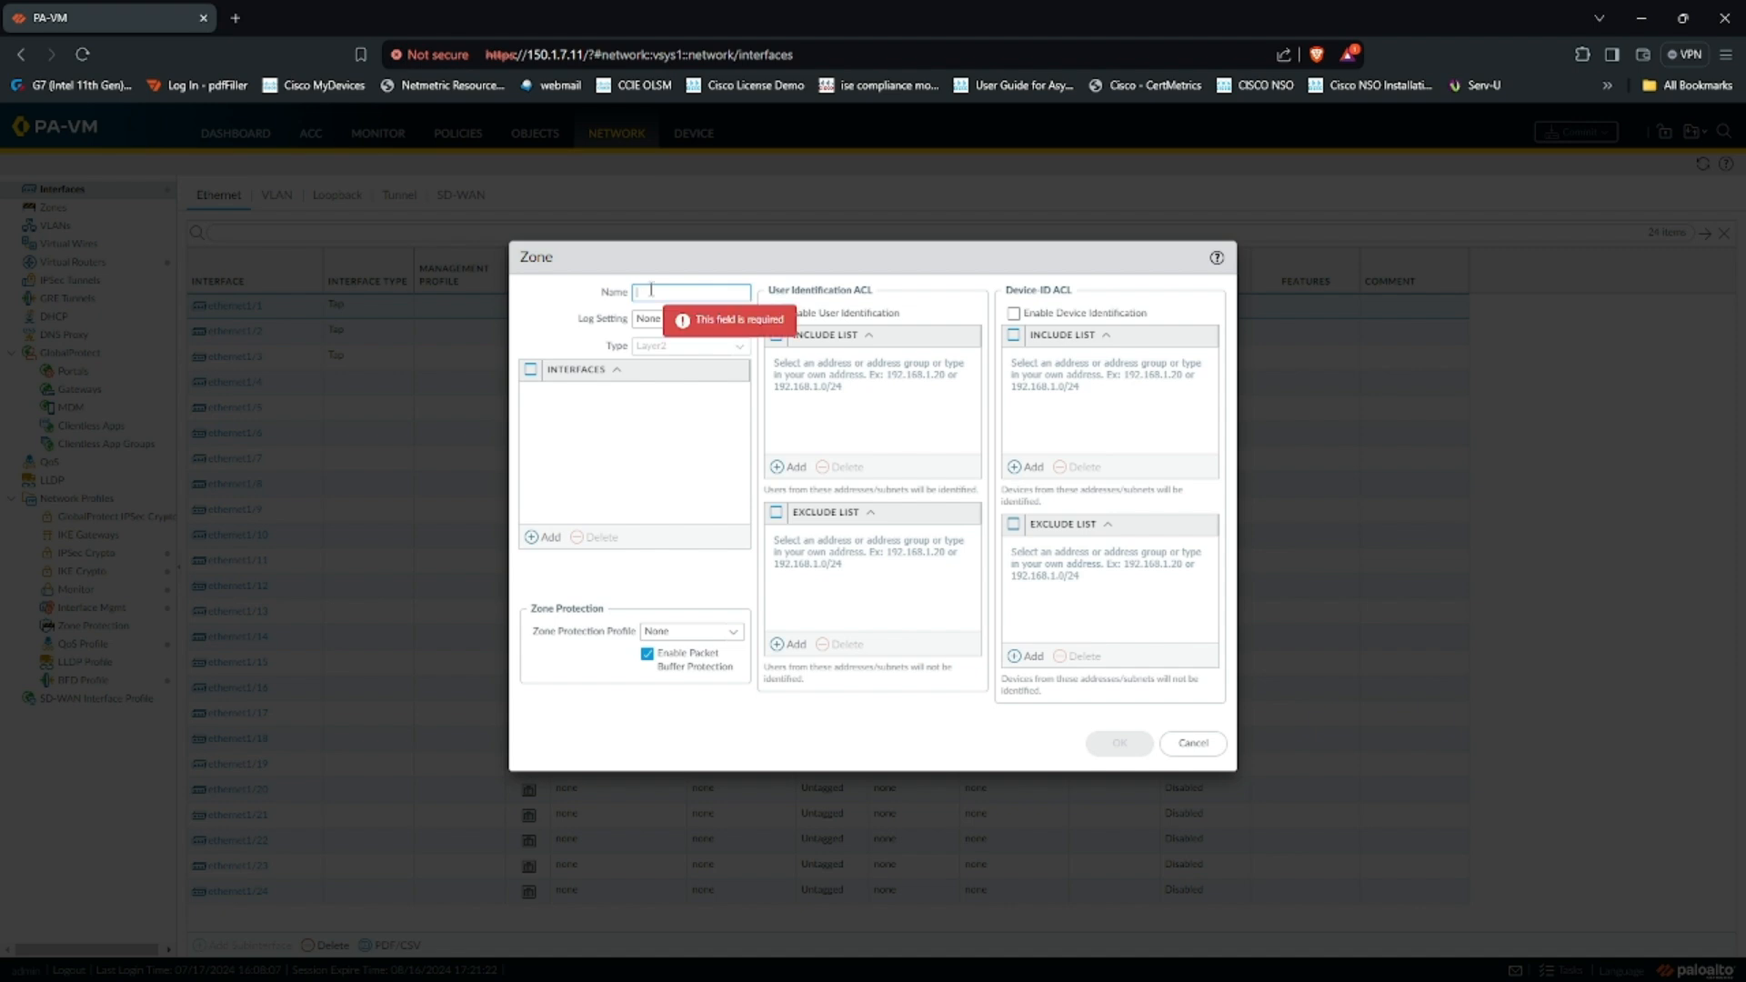
text(L2-U)
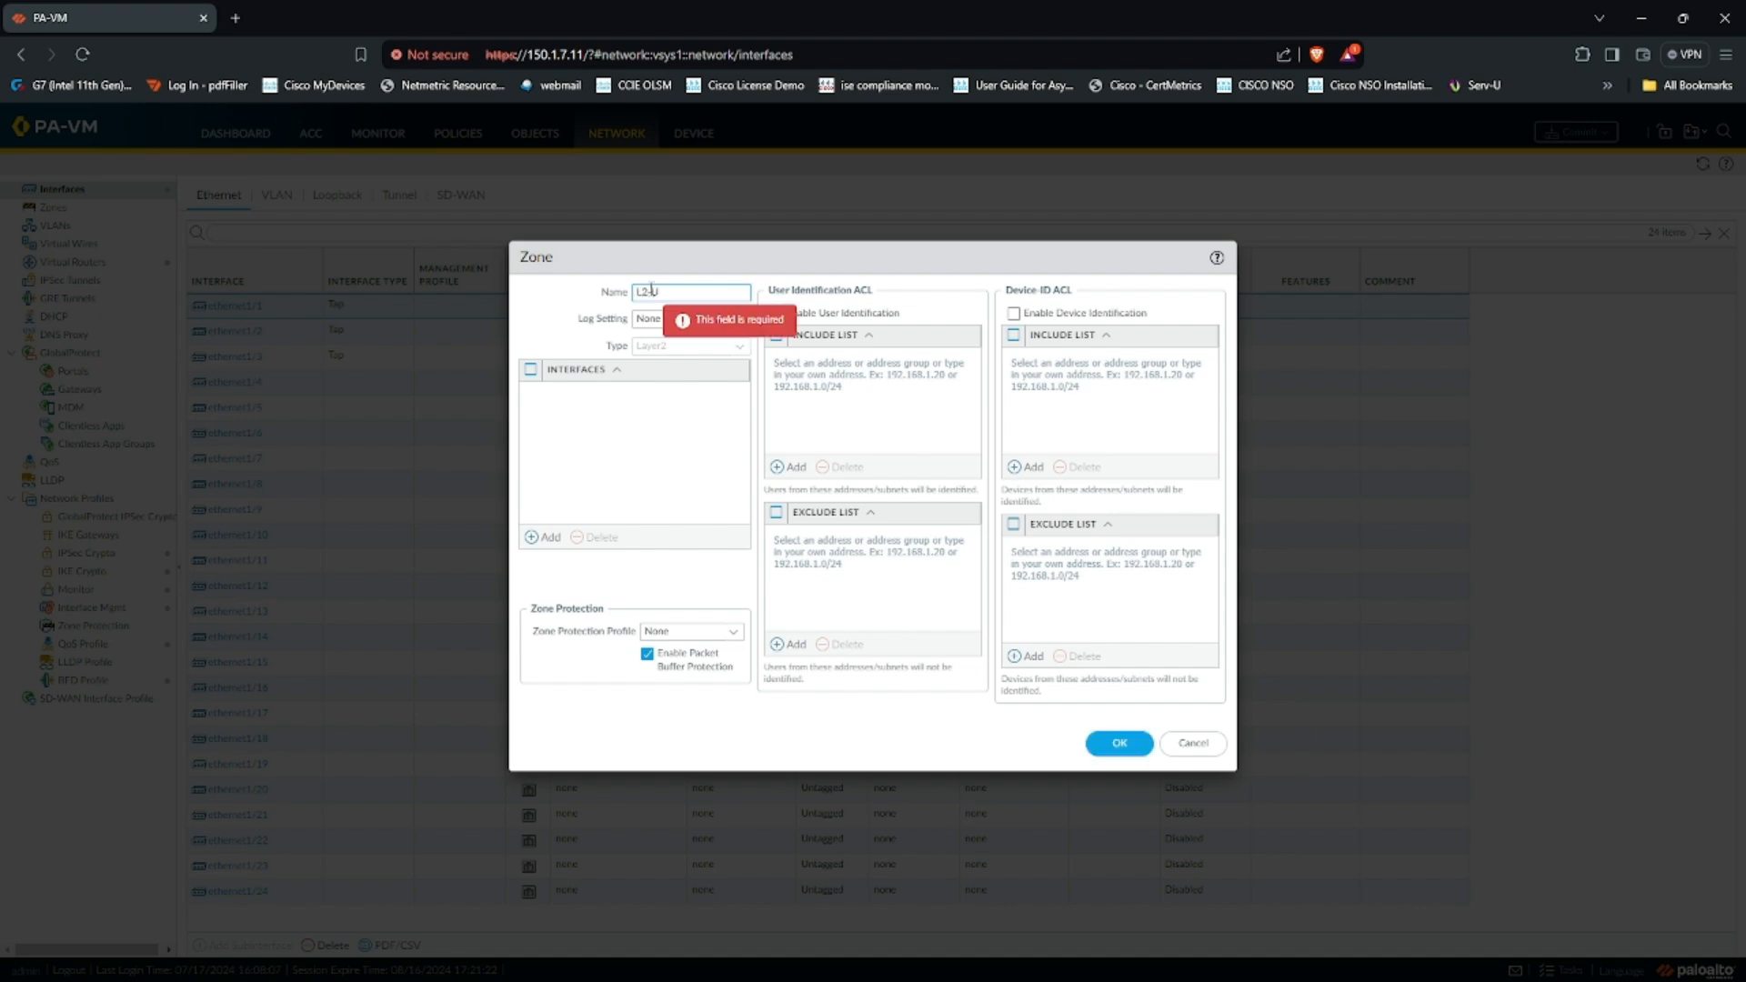
text(NTAG)
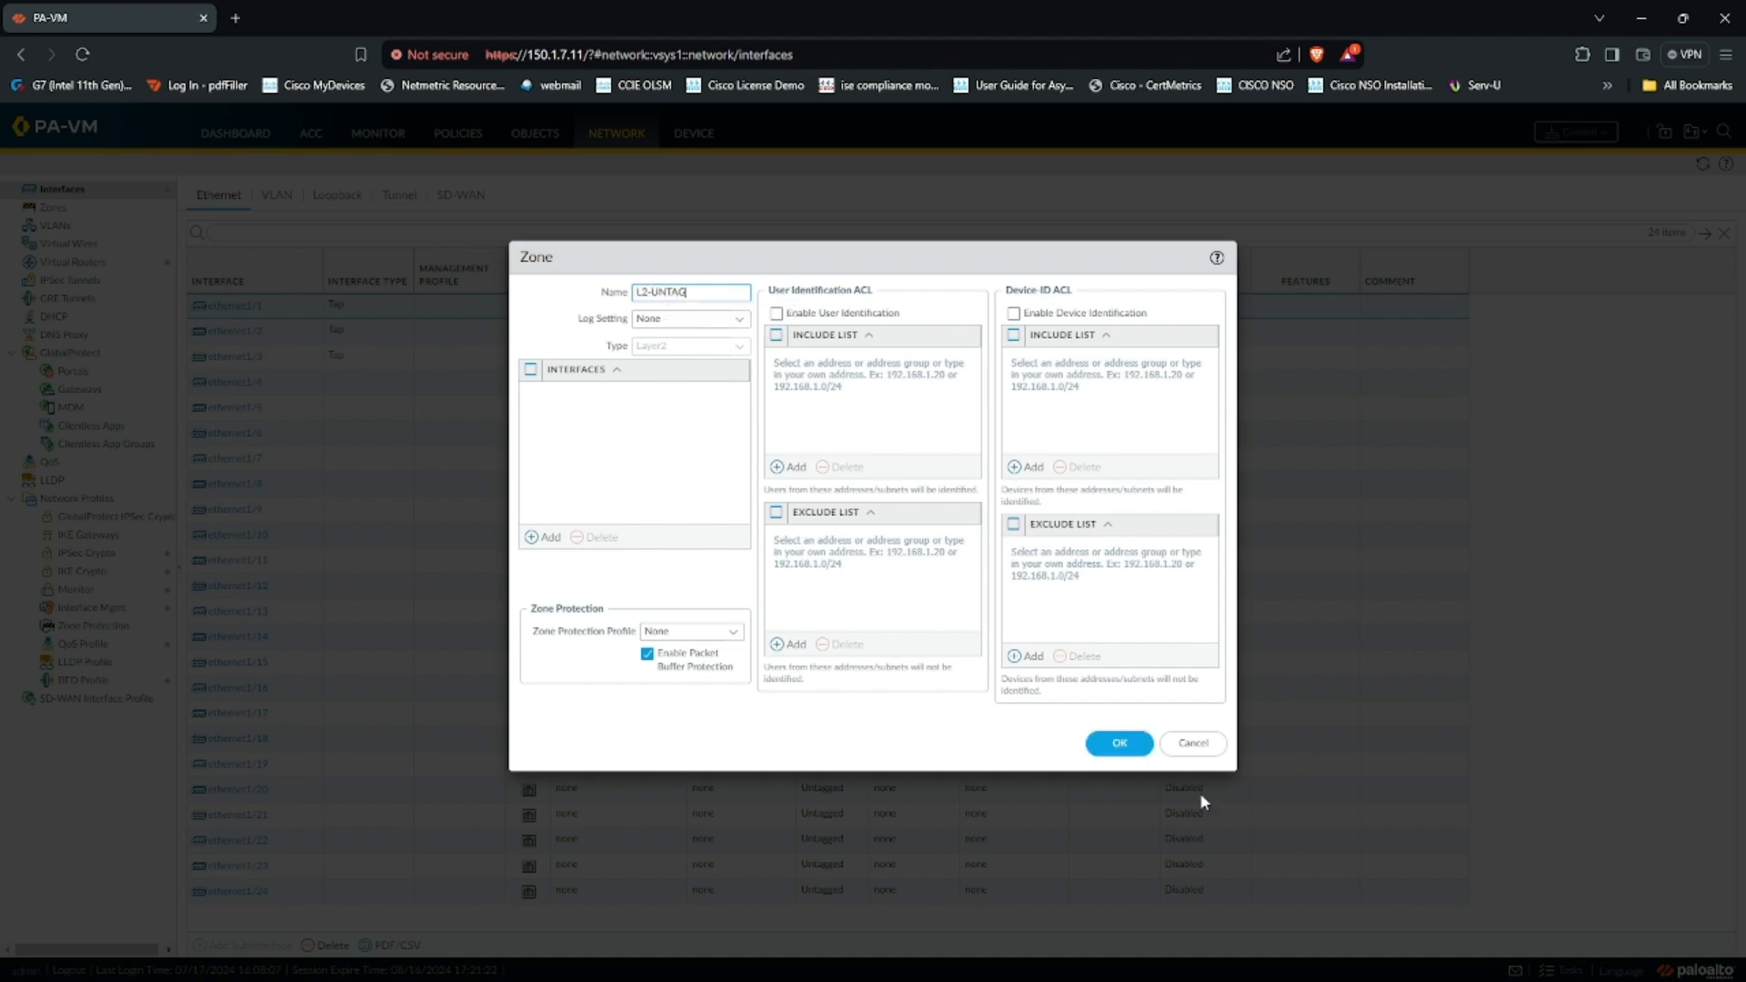
click(1119, 743)
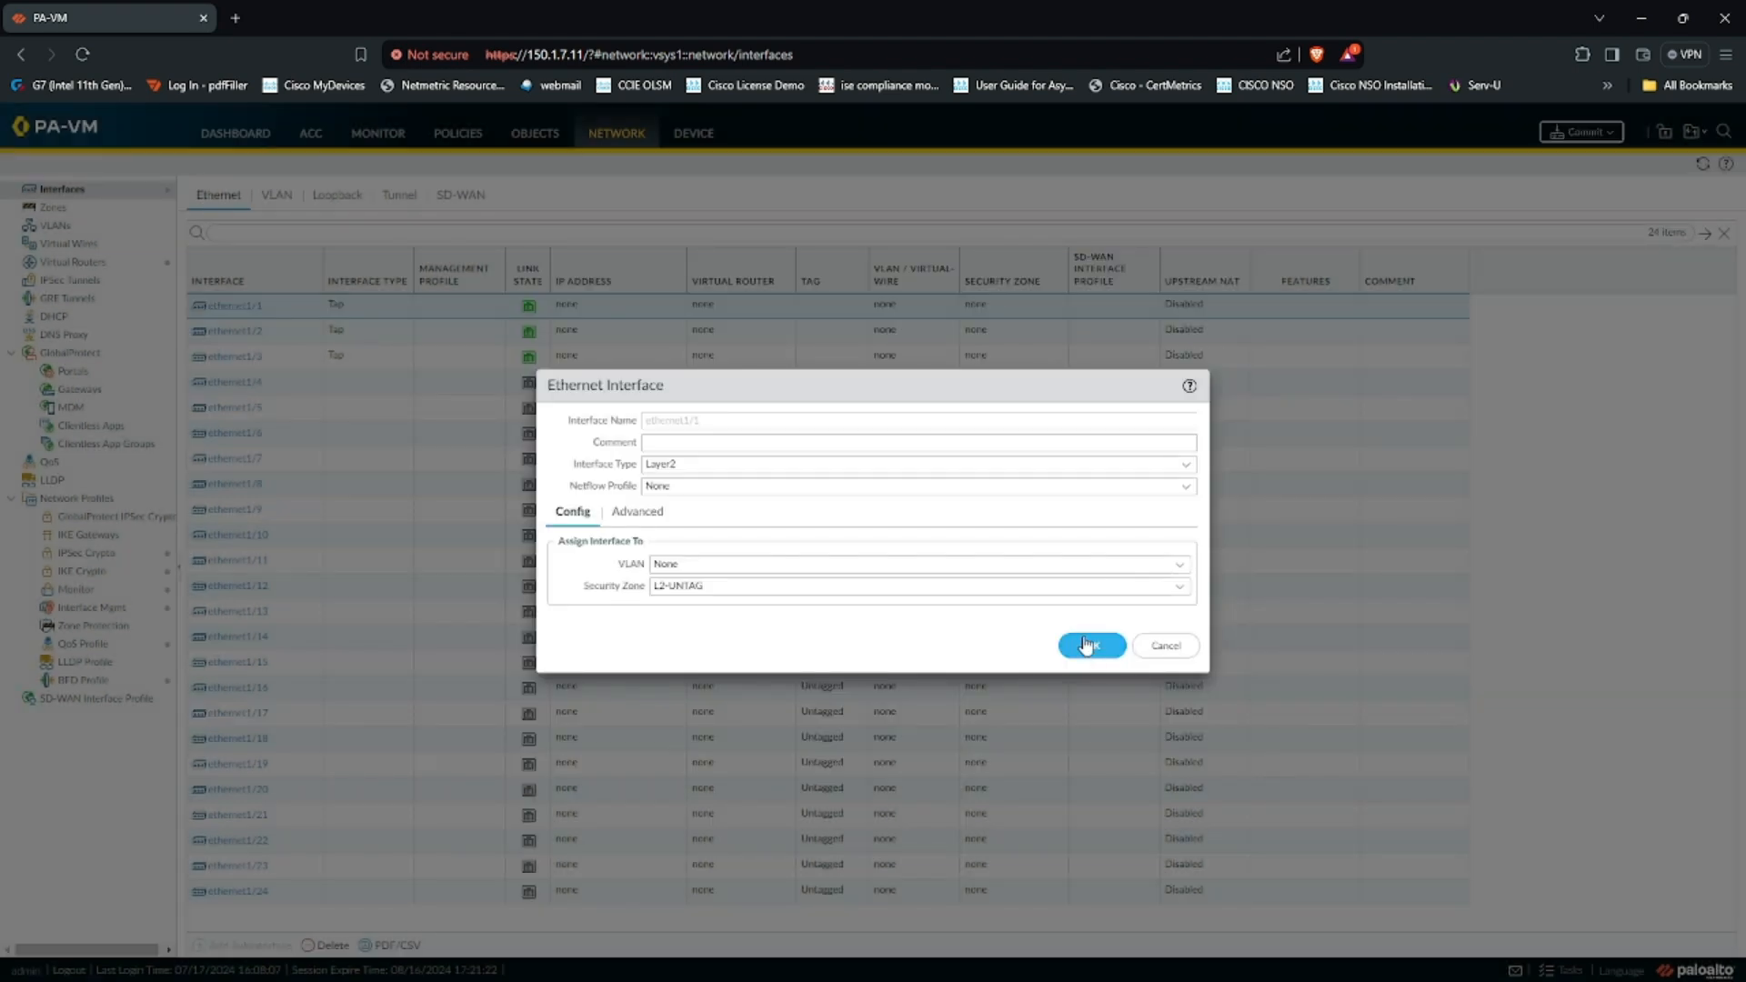
Step: Review the advanced link settings of ethernet1/1 and save the interface configuration
click(644, 515)
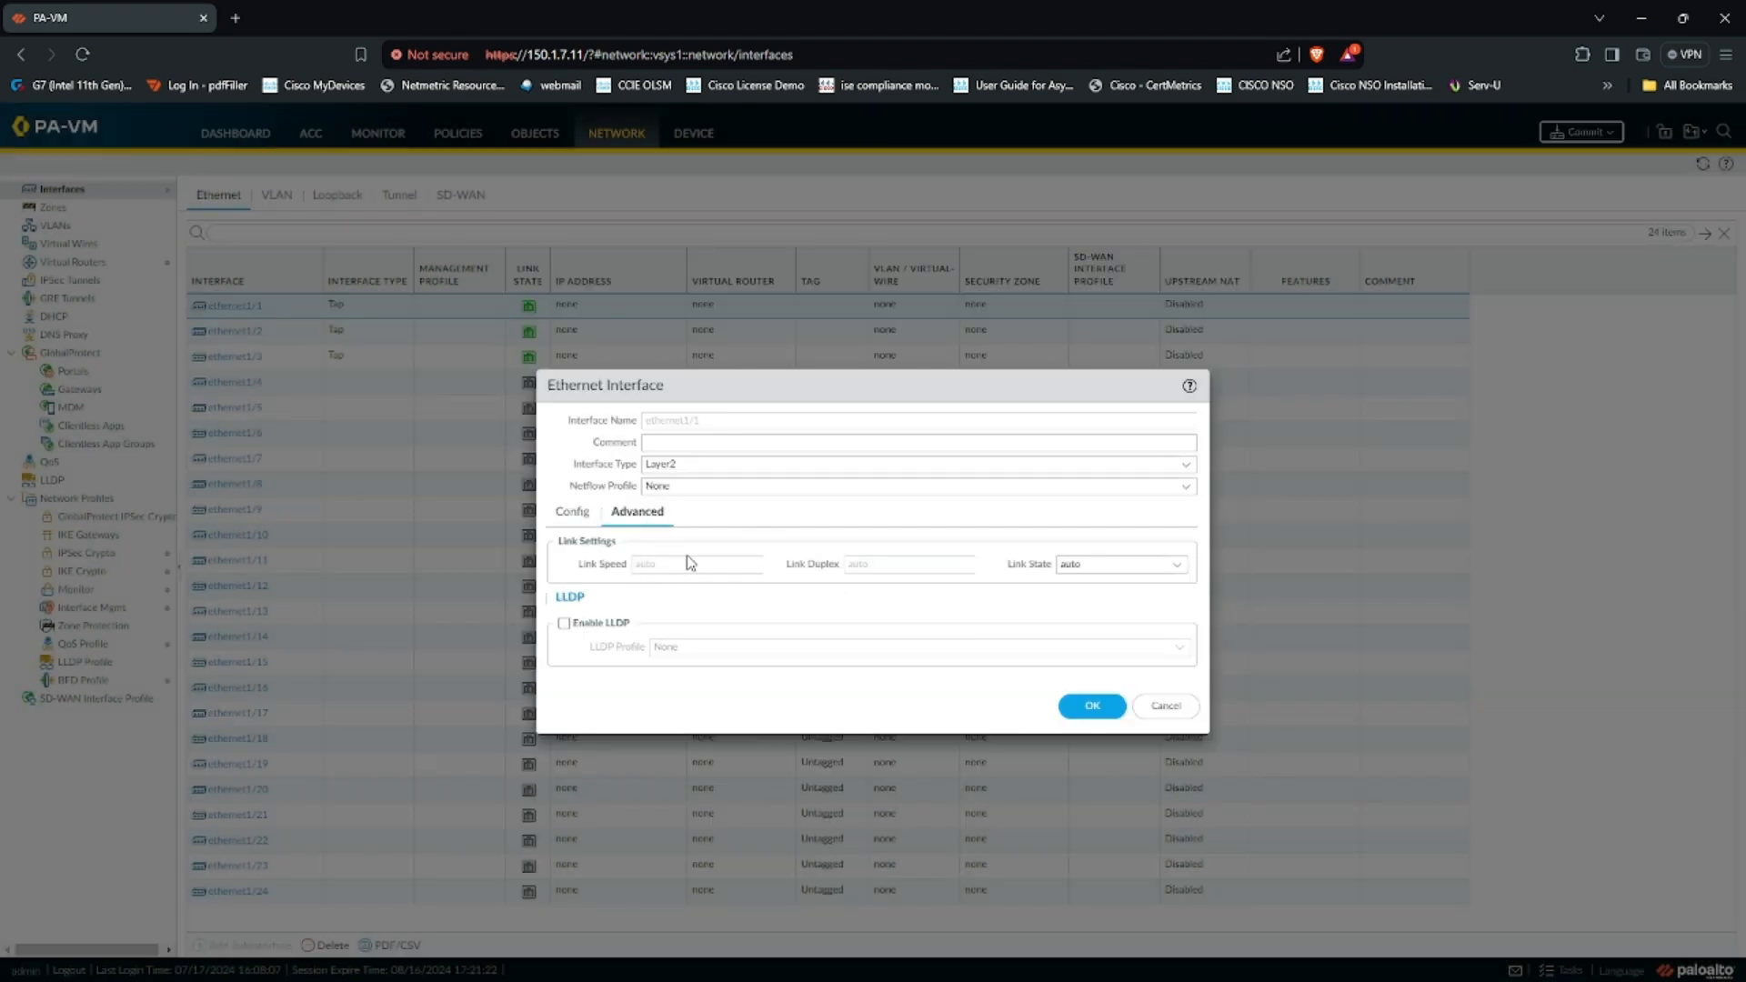
click(562, 517)
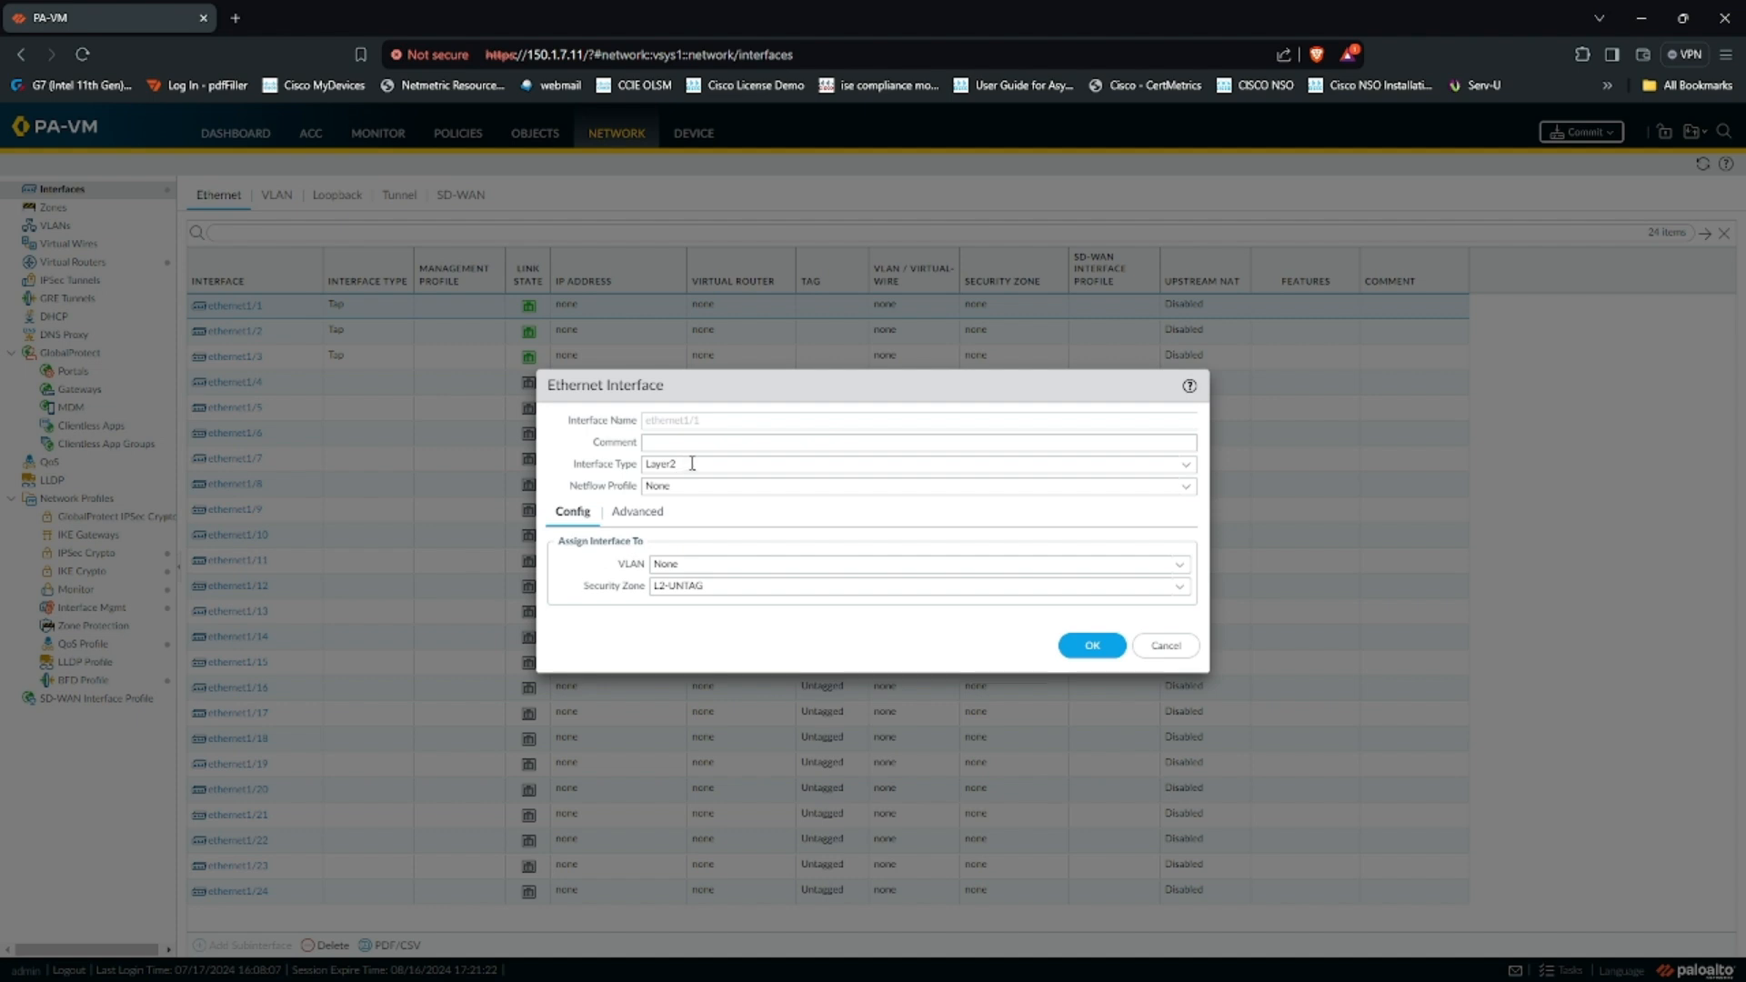
click(1094, 646)
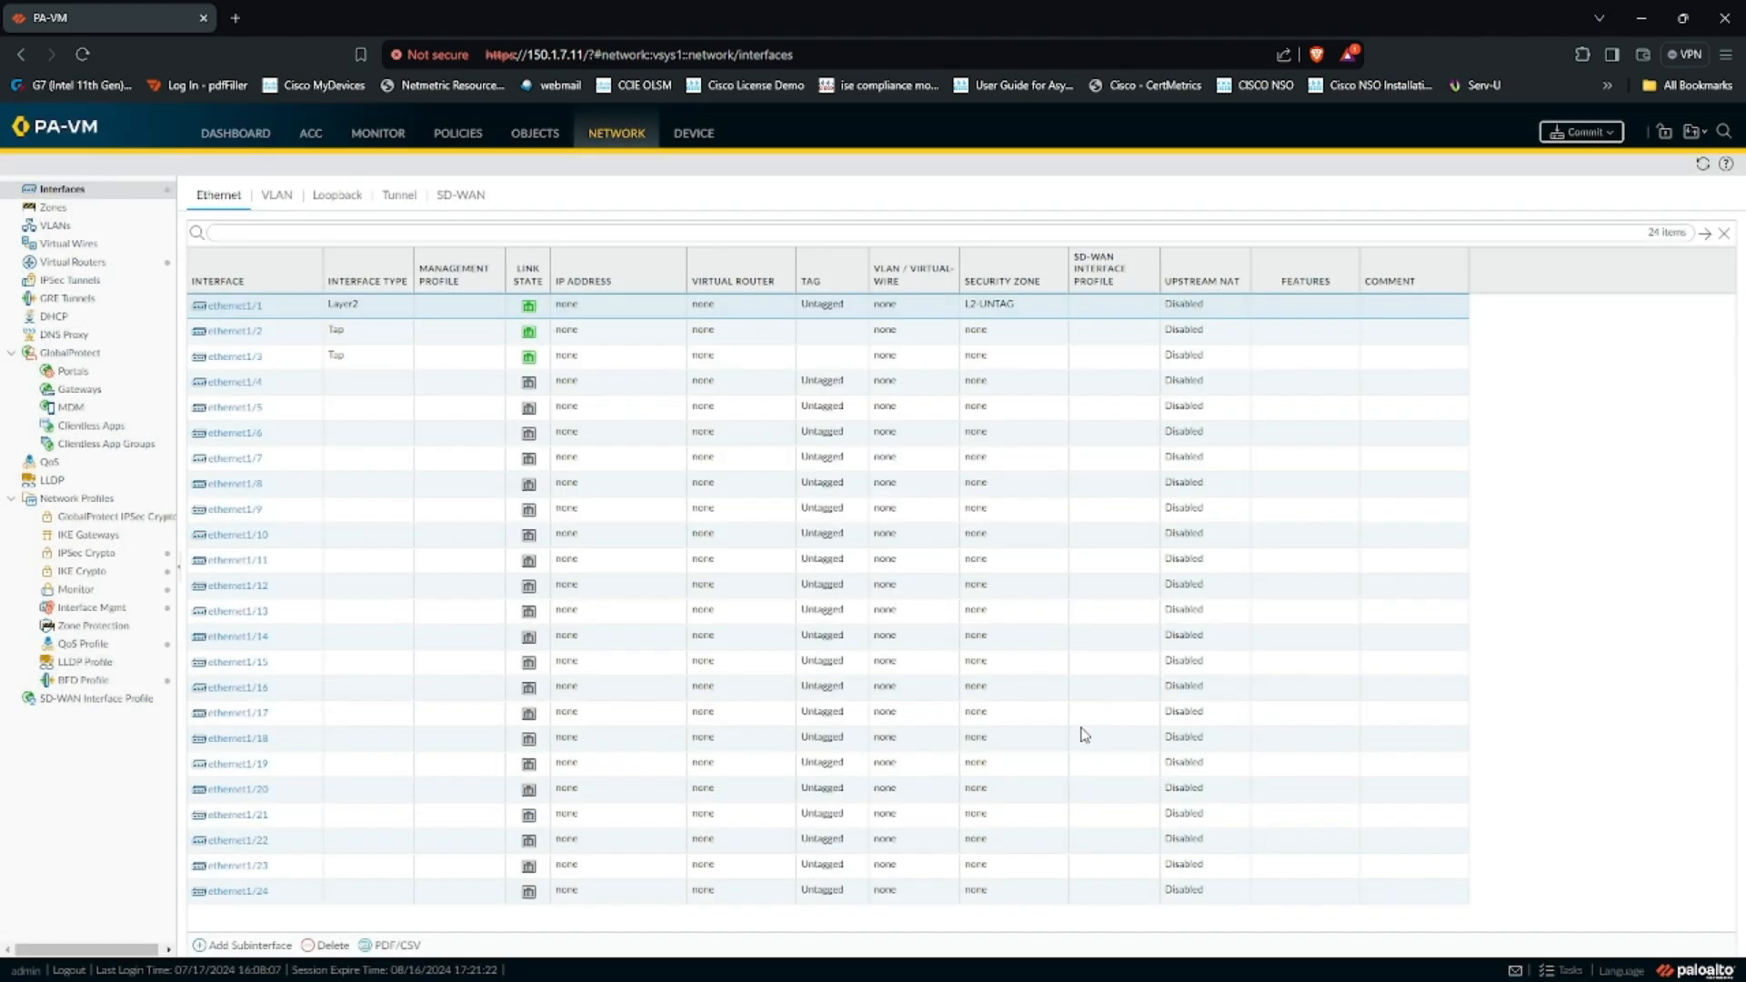
Step: Set ethernet1/2 to interface type Layer2 and assign it to the L2-UNTAG security zone
click(227, 330)
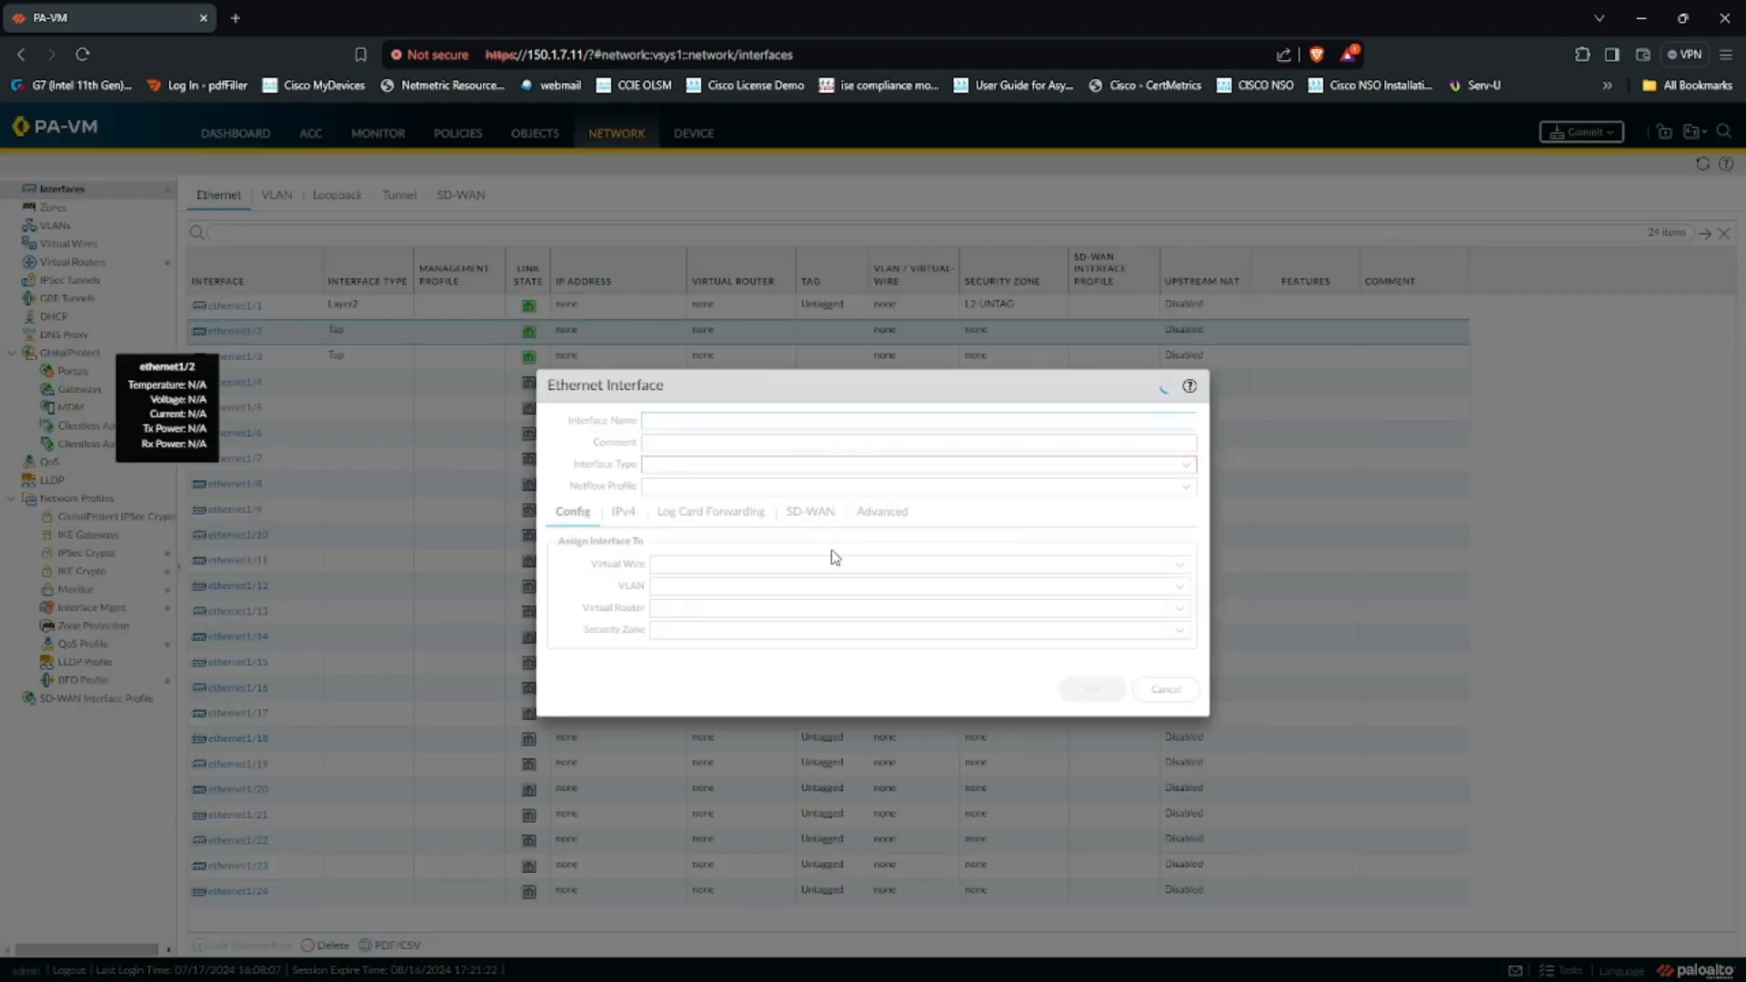
click(1186, 465)
click(718, 548)
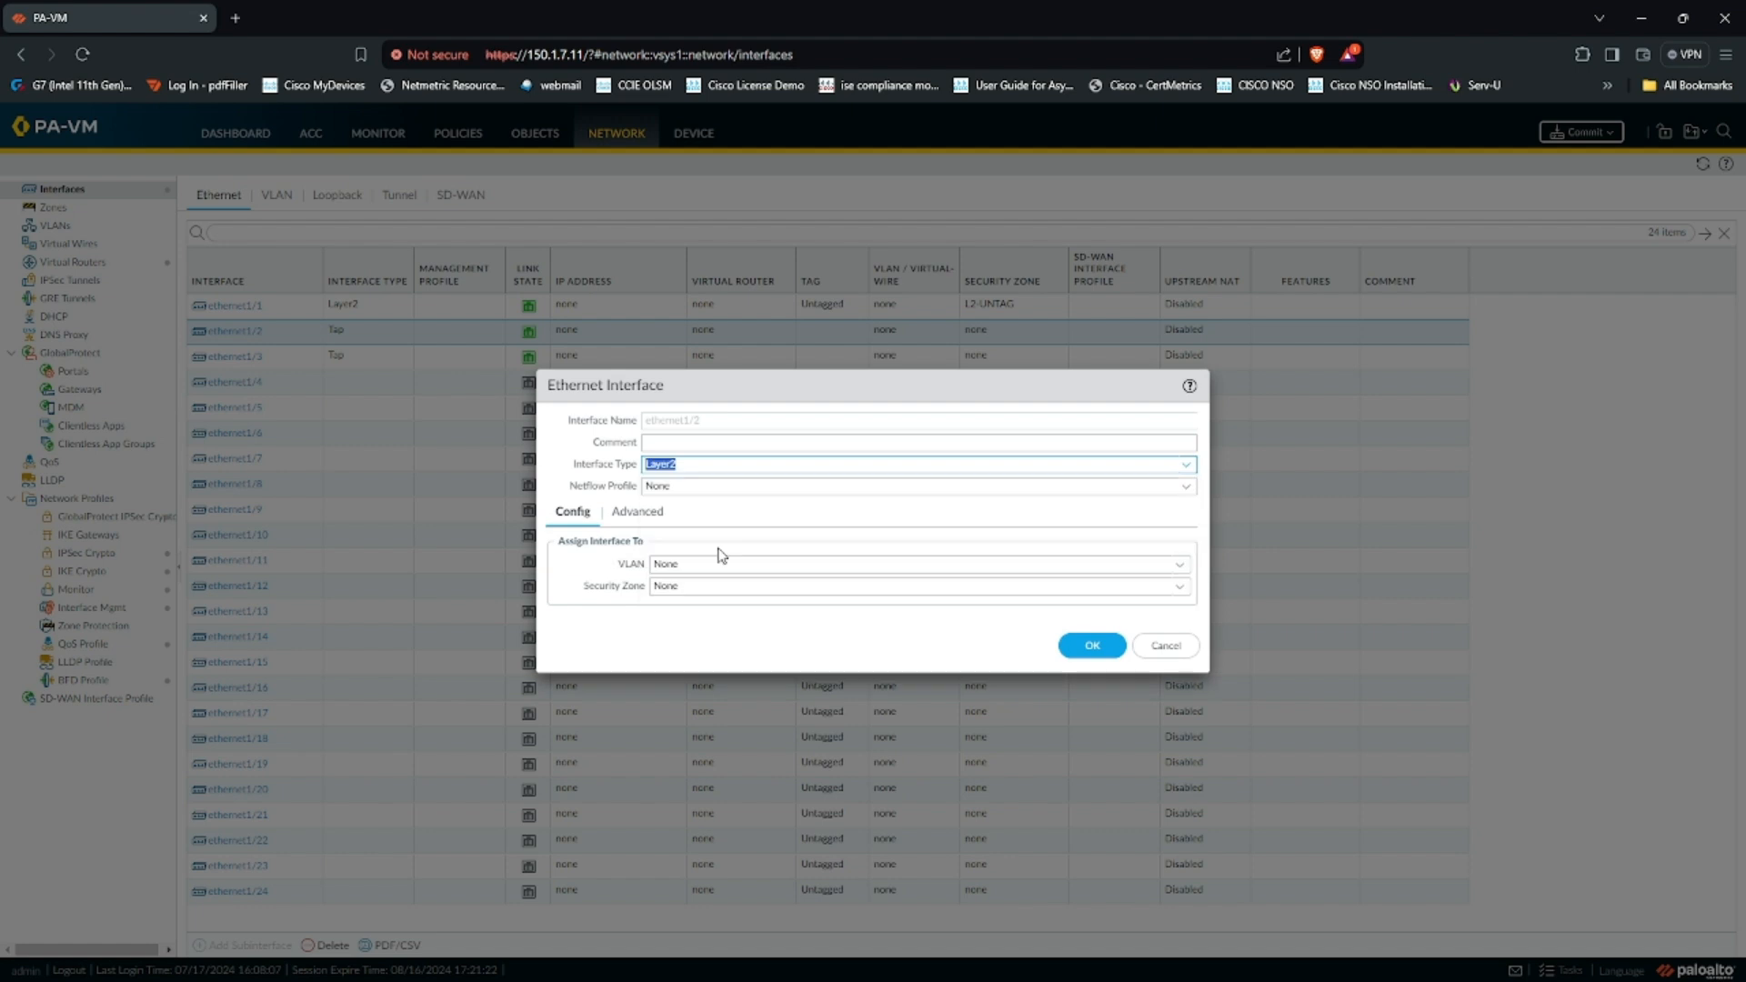
click(1181, 587)
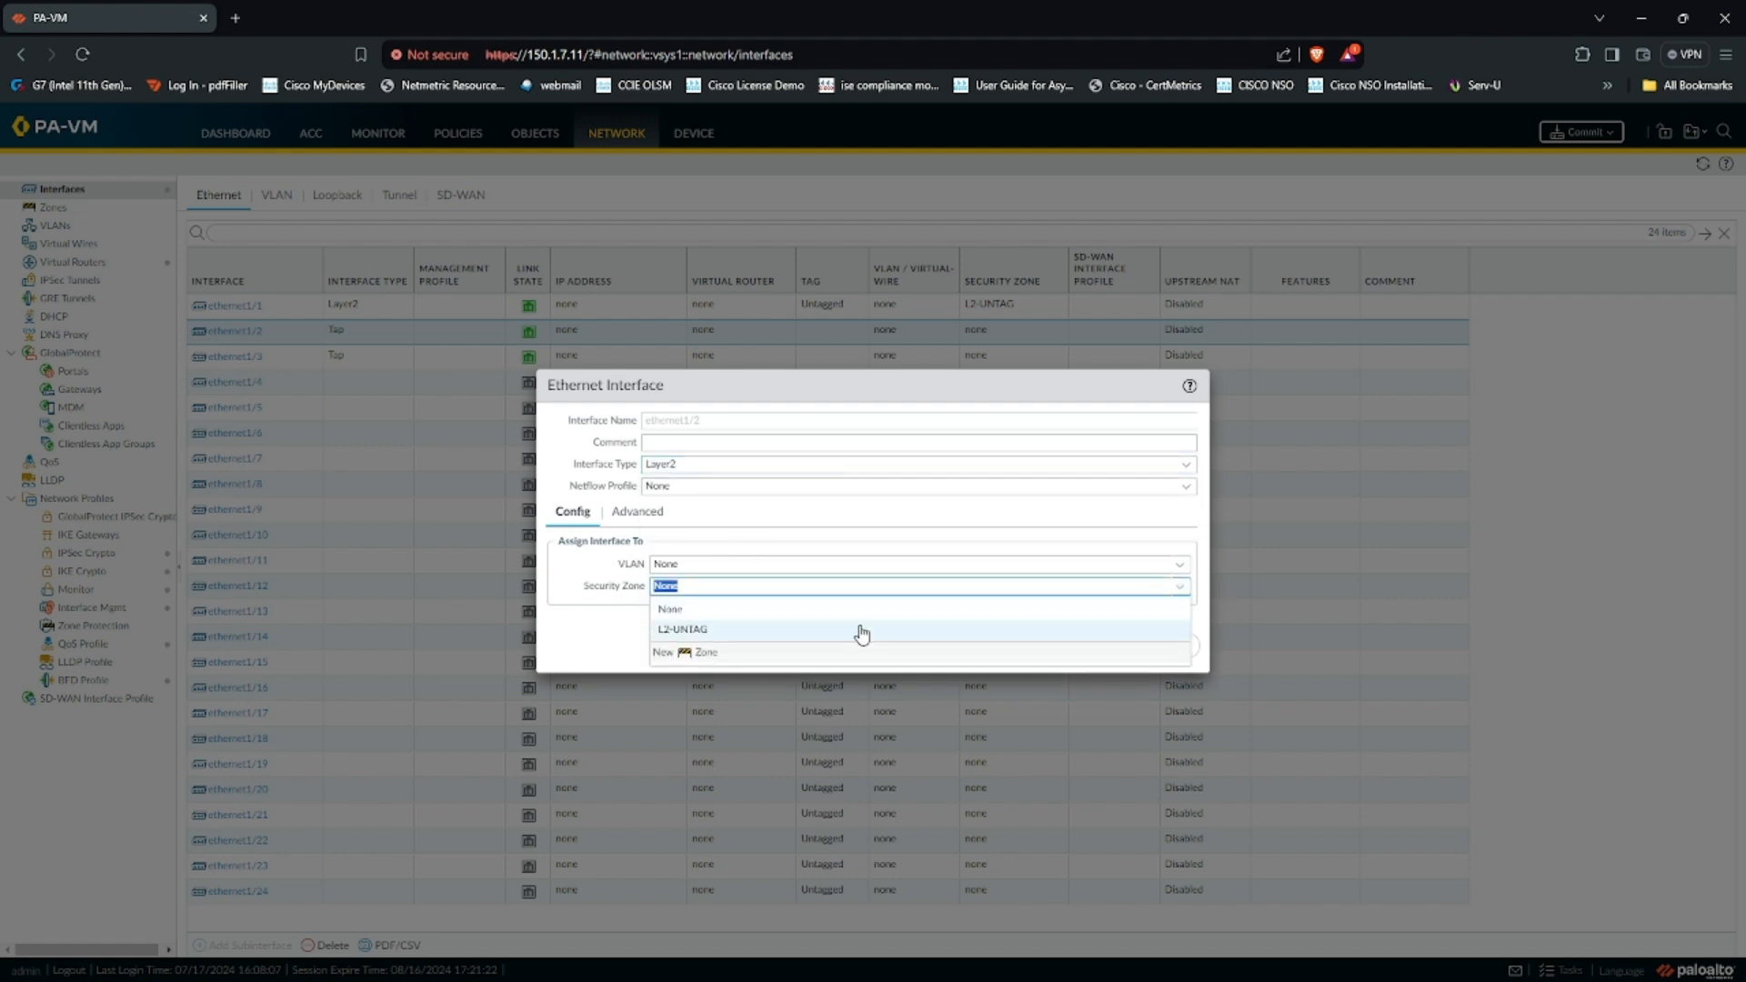
click(729, 641)
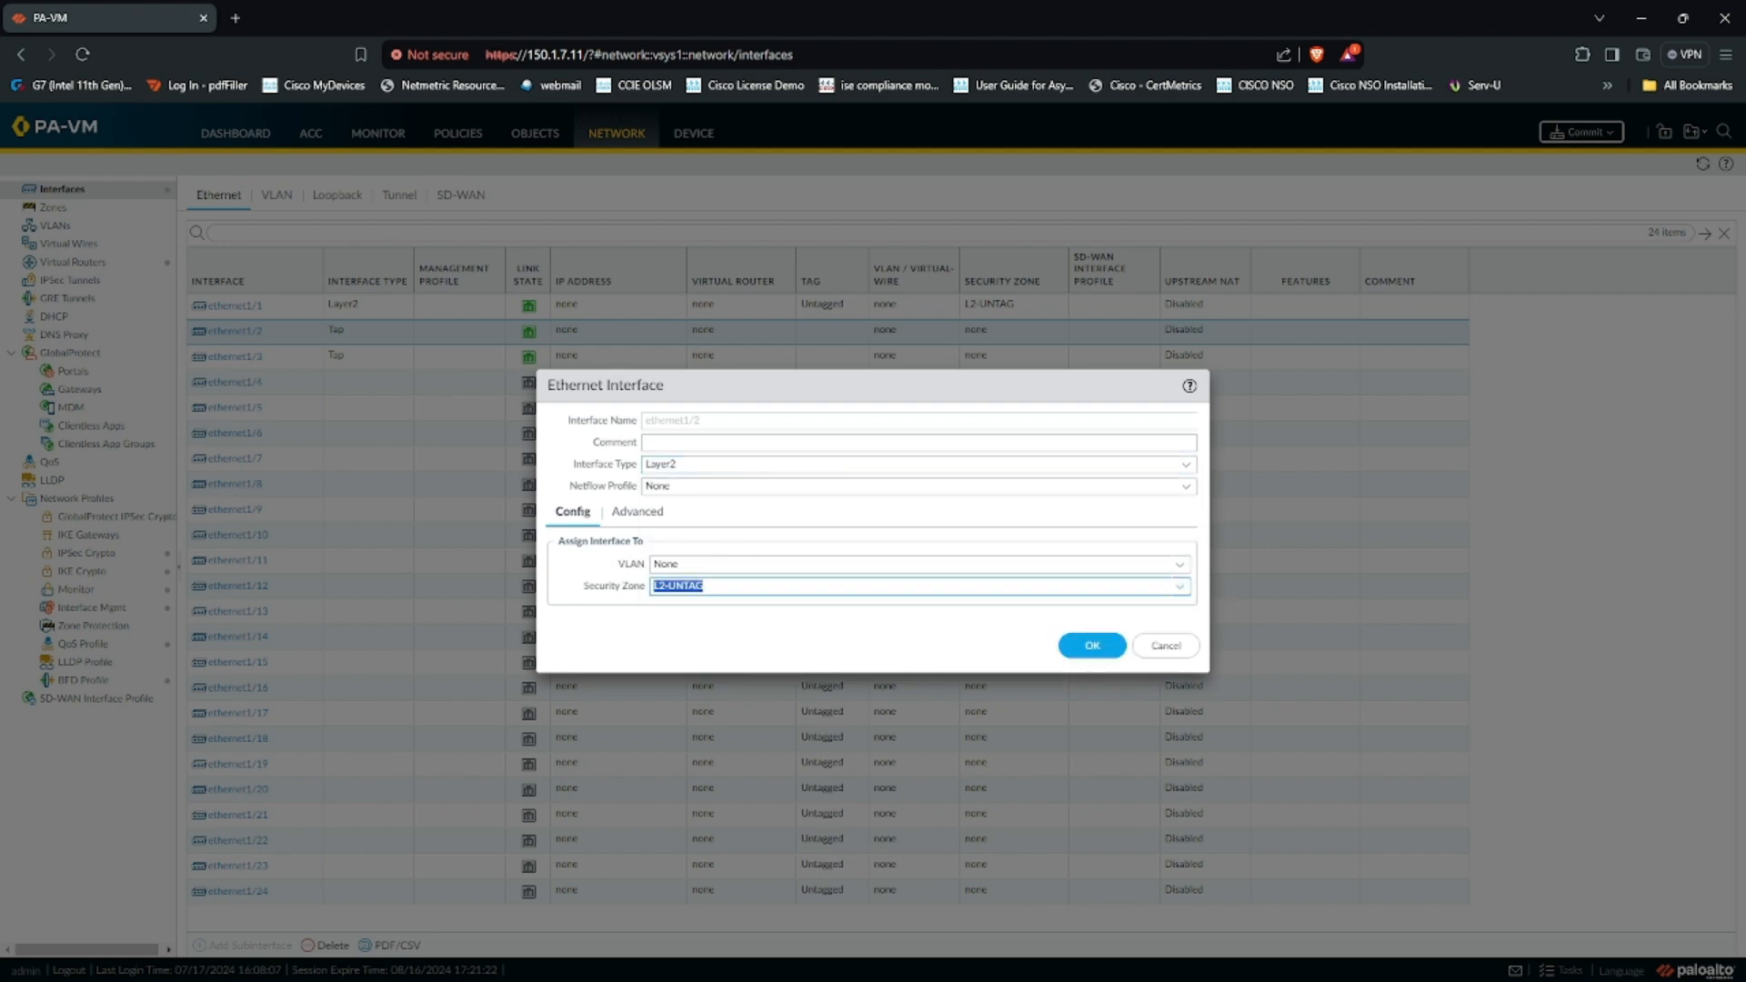
Step: Switch to the PDF diagram and handwrite the zone labels L2-untag1, L2-untag2 and L2-untag3 beside the R1, R2 and R3 links
key(alt+Tab)
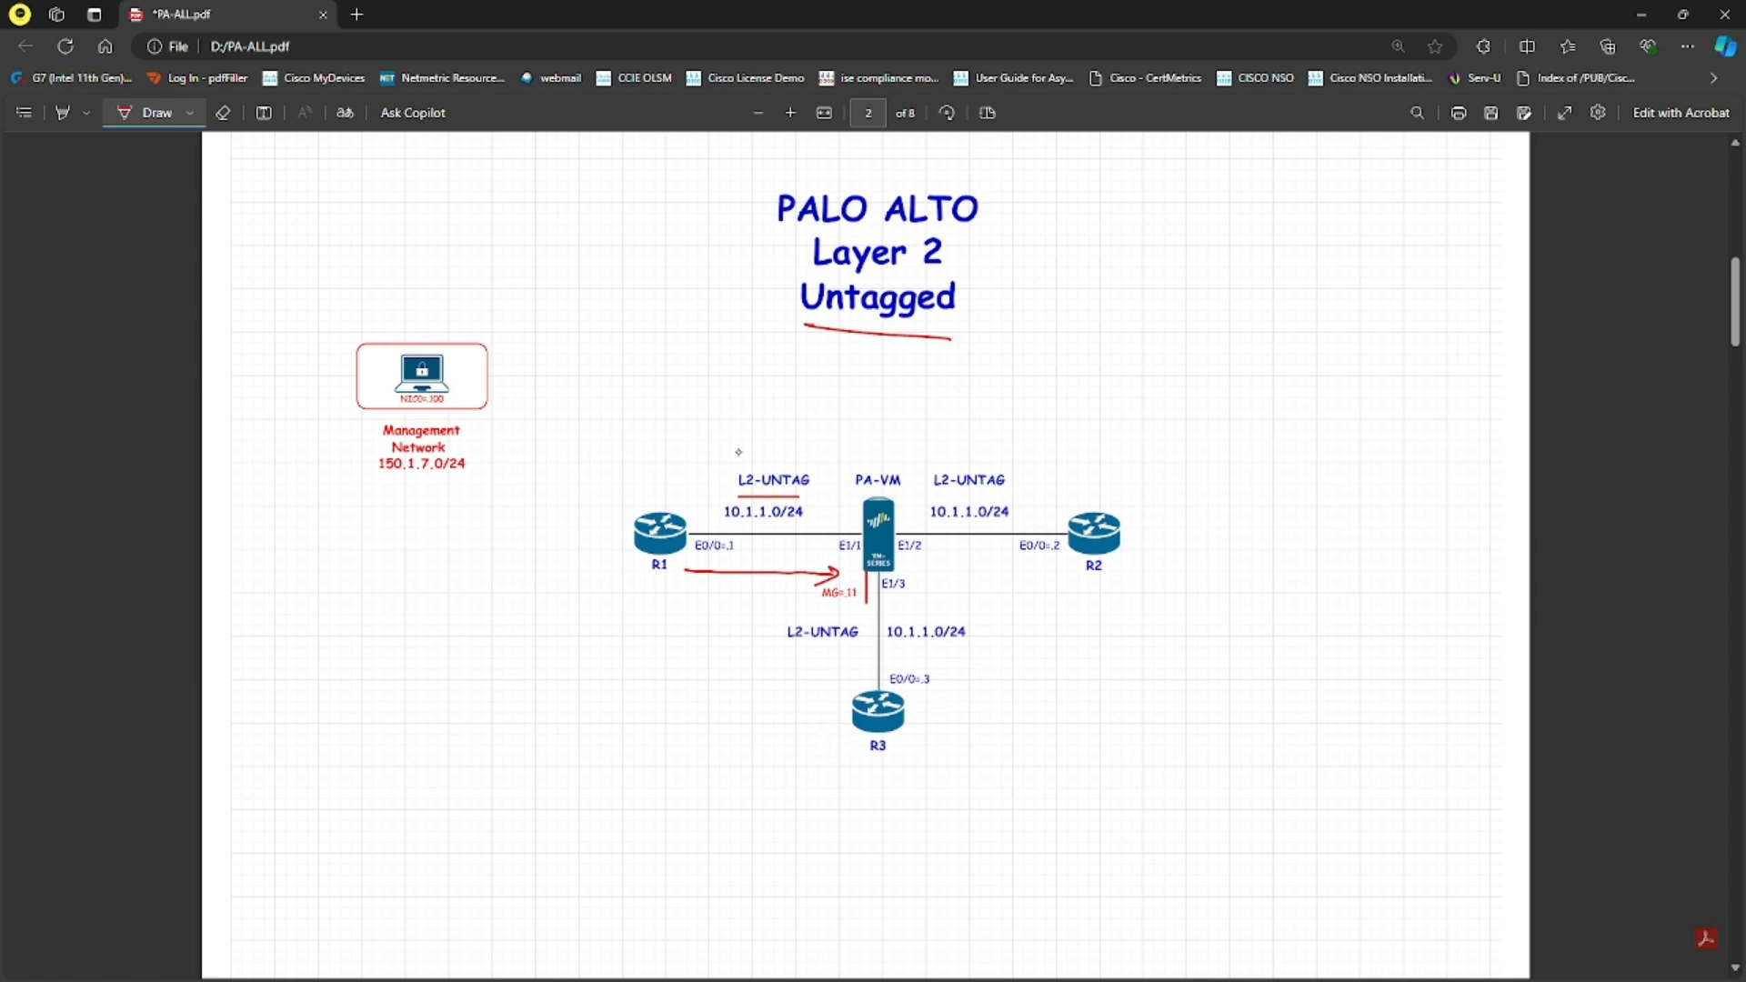
drag(740, 441, 943, 456)
drag(951, 442, 1085, 451)
mouse_move(917, 597)
mouse_down()
mouse_move(1019, 602)
mouse_move(1014, 621)
mouse_up()
drag(1034, 597, 1025, 624)
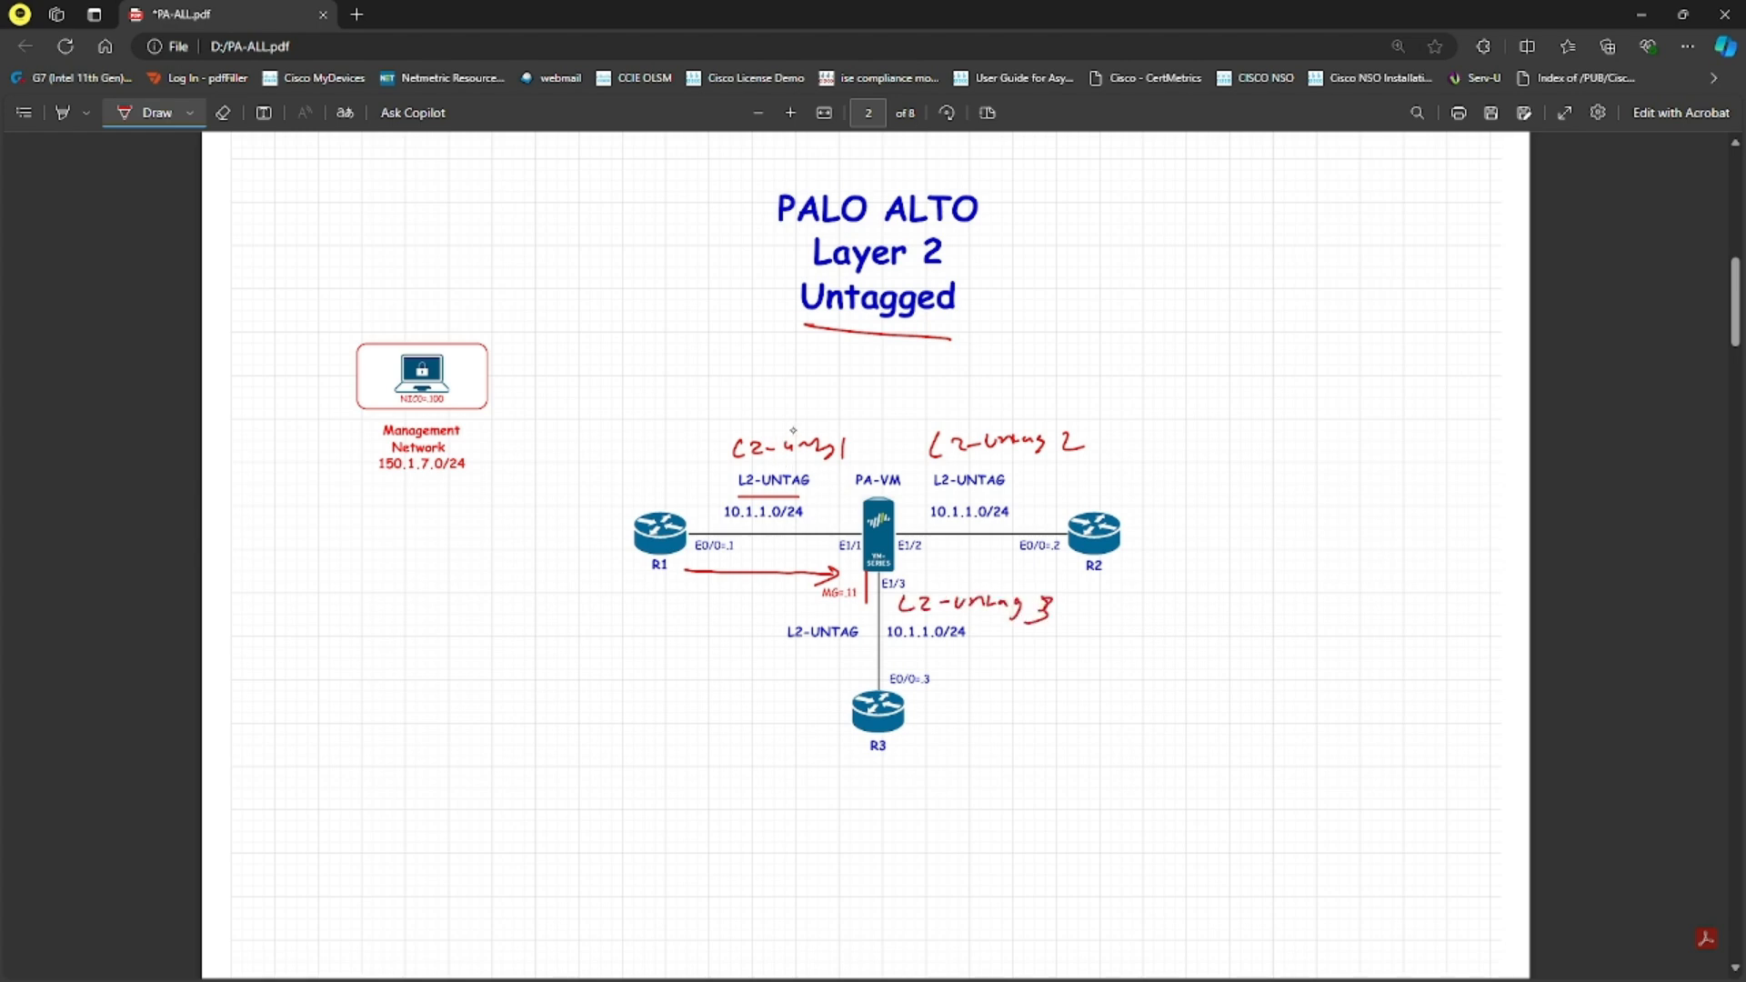
Step: Handwrite the notes "3 different zones" and "Inter zone" with a cross below the management network in the diagram
drag(414, 573, 564, 564)
drag(468, 608, 558, 603)
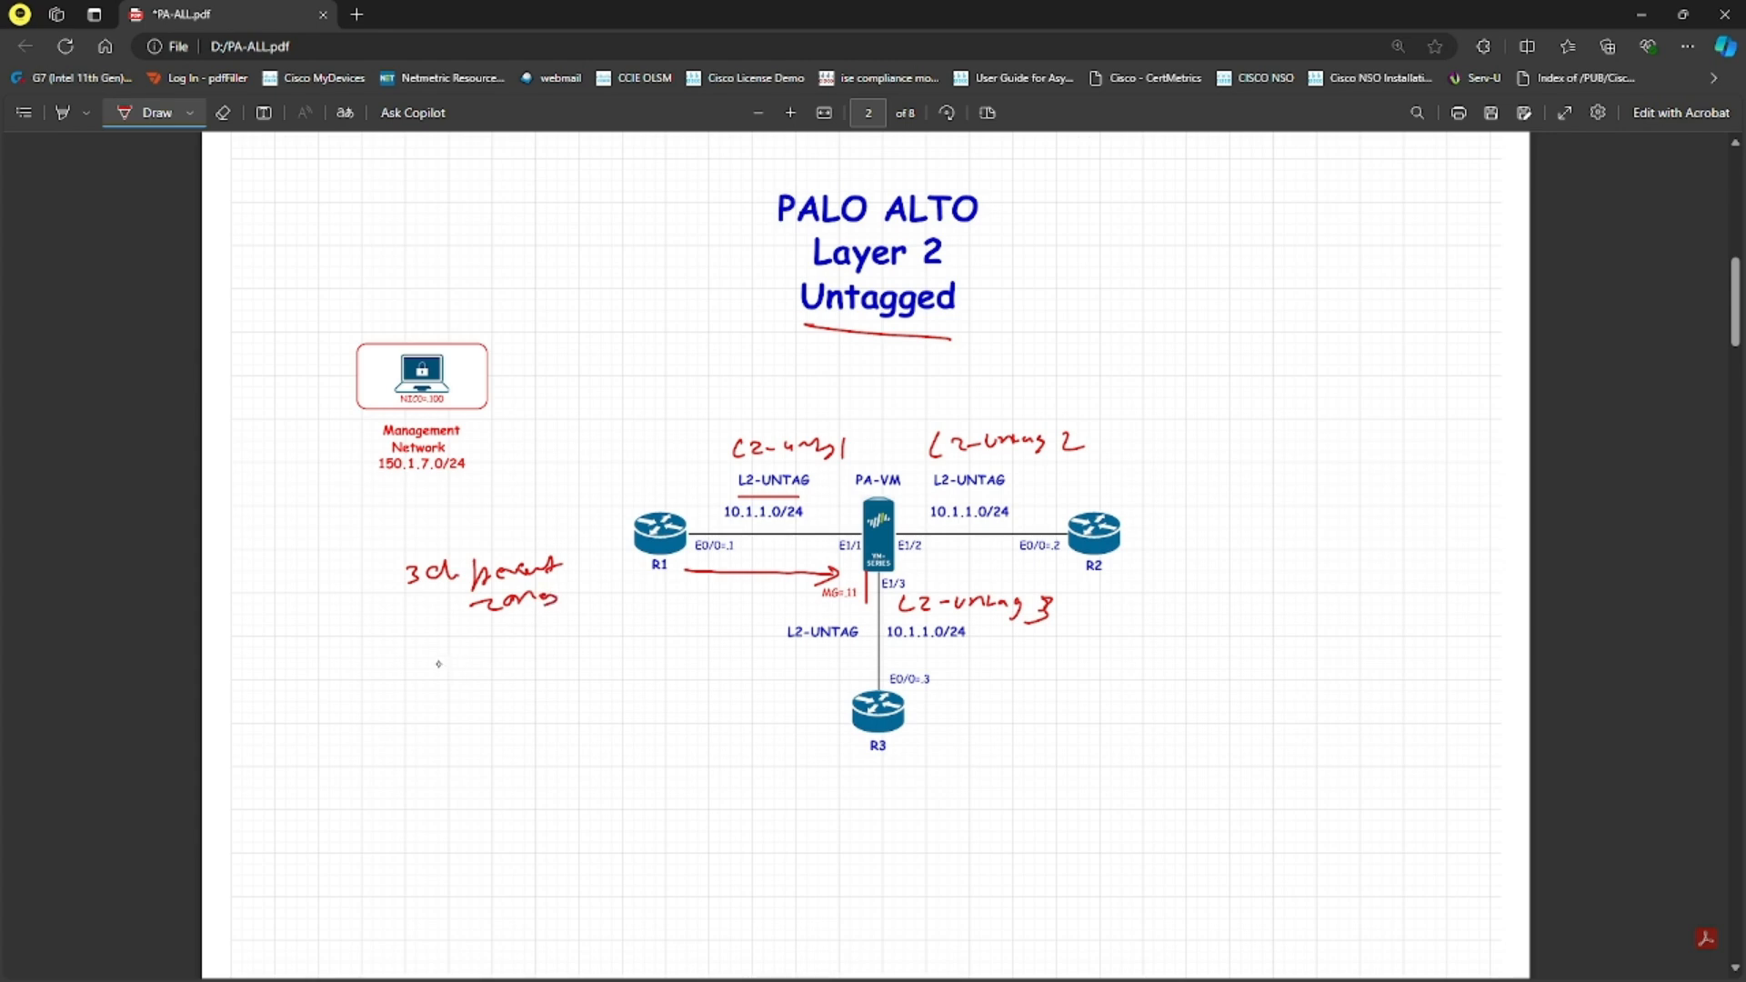
mouse_move(416, 654)
mouse_down()
mouse_move(453, 668)
mouse_move(631, 647)
mouse_up()
drag(629, 635, 602, 652)
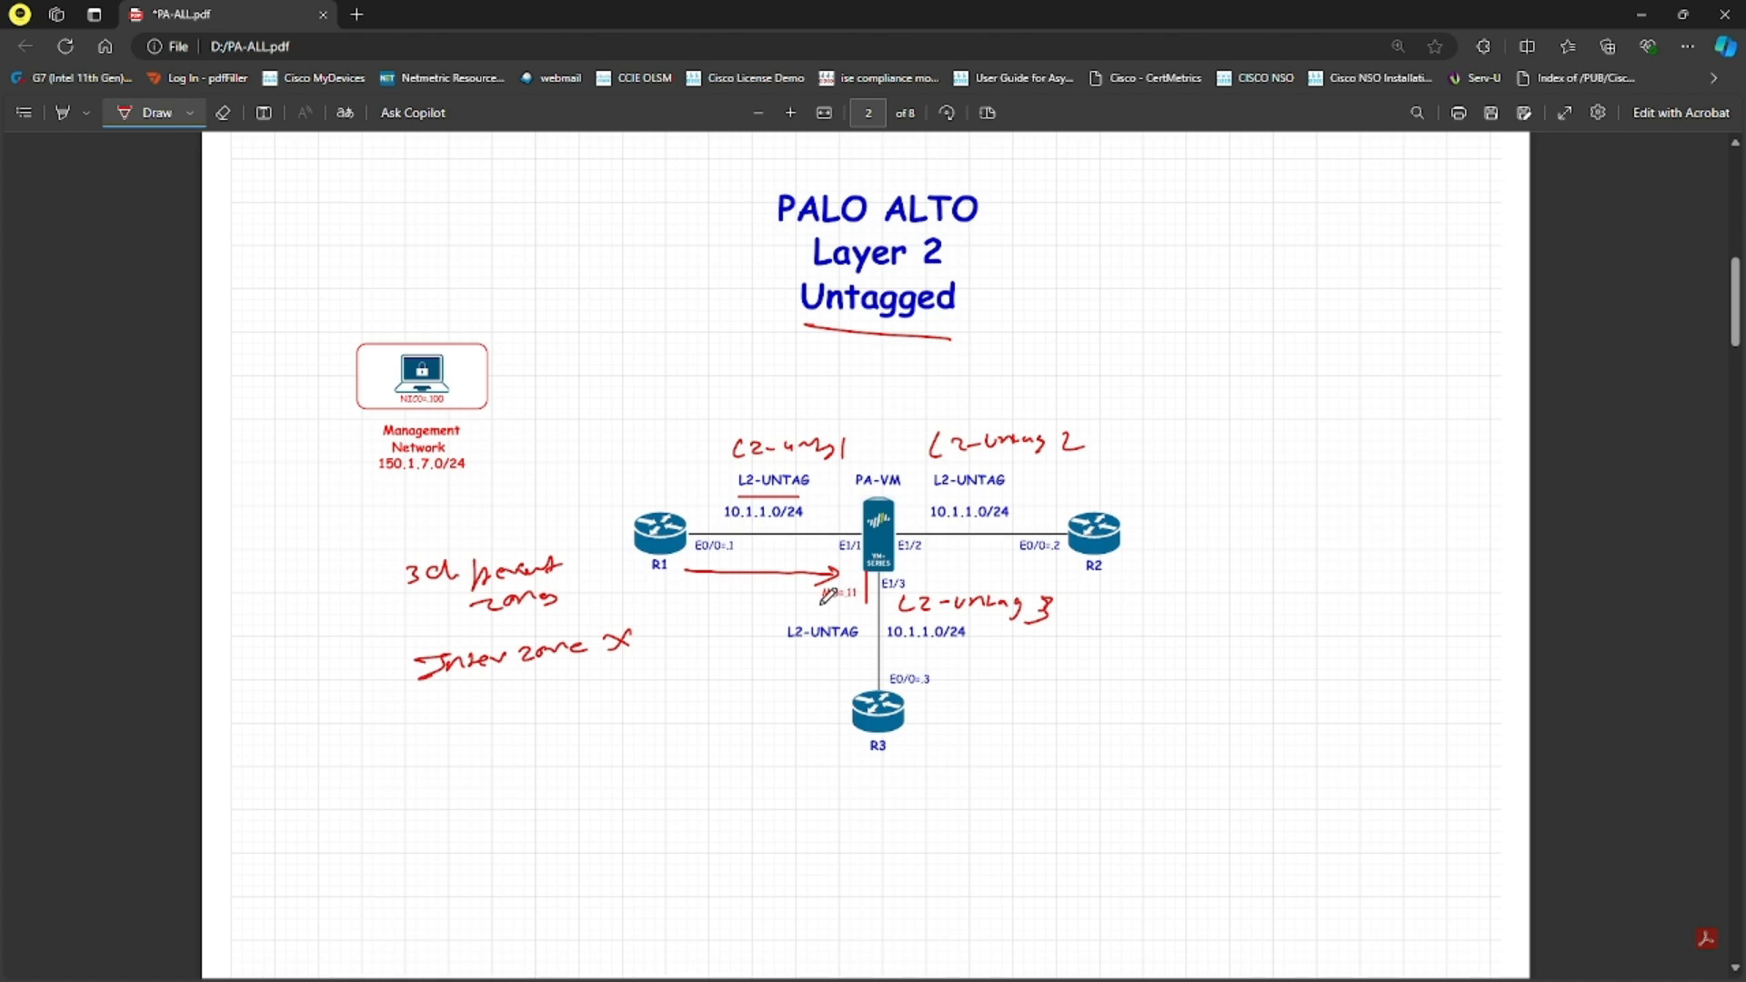
Step: Return to the PA-VM firewall to save ethernet1/2, and configure ethernet1/3 as Layer2 in the L2-UNTAG security zone
key(alt+Tab)
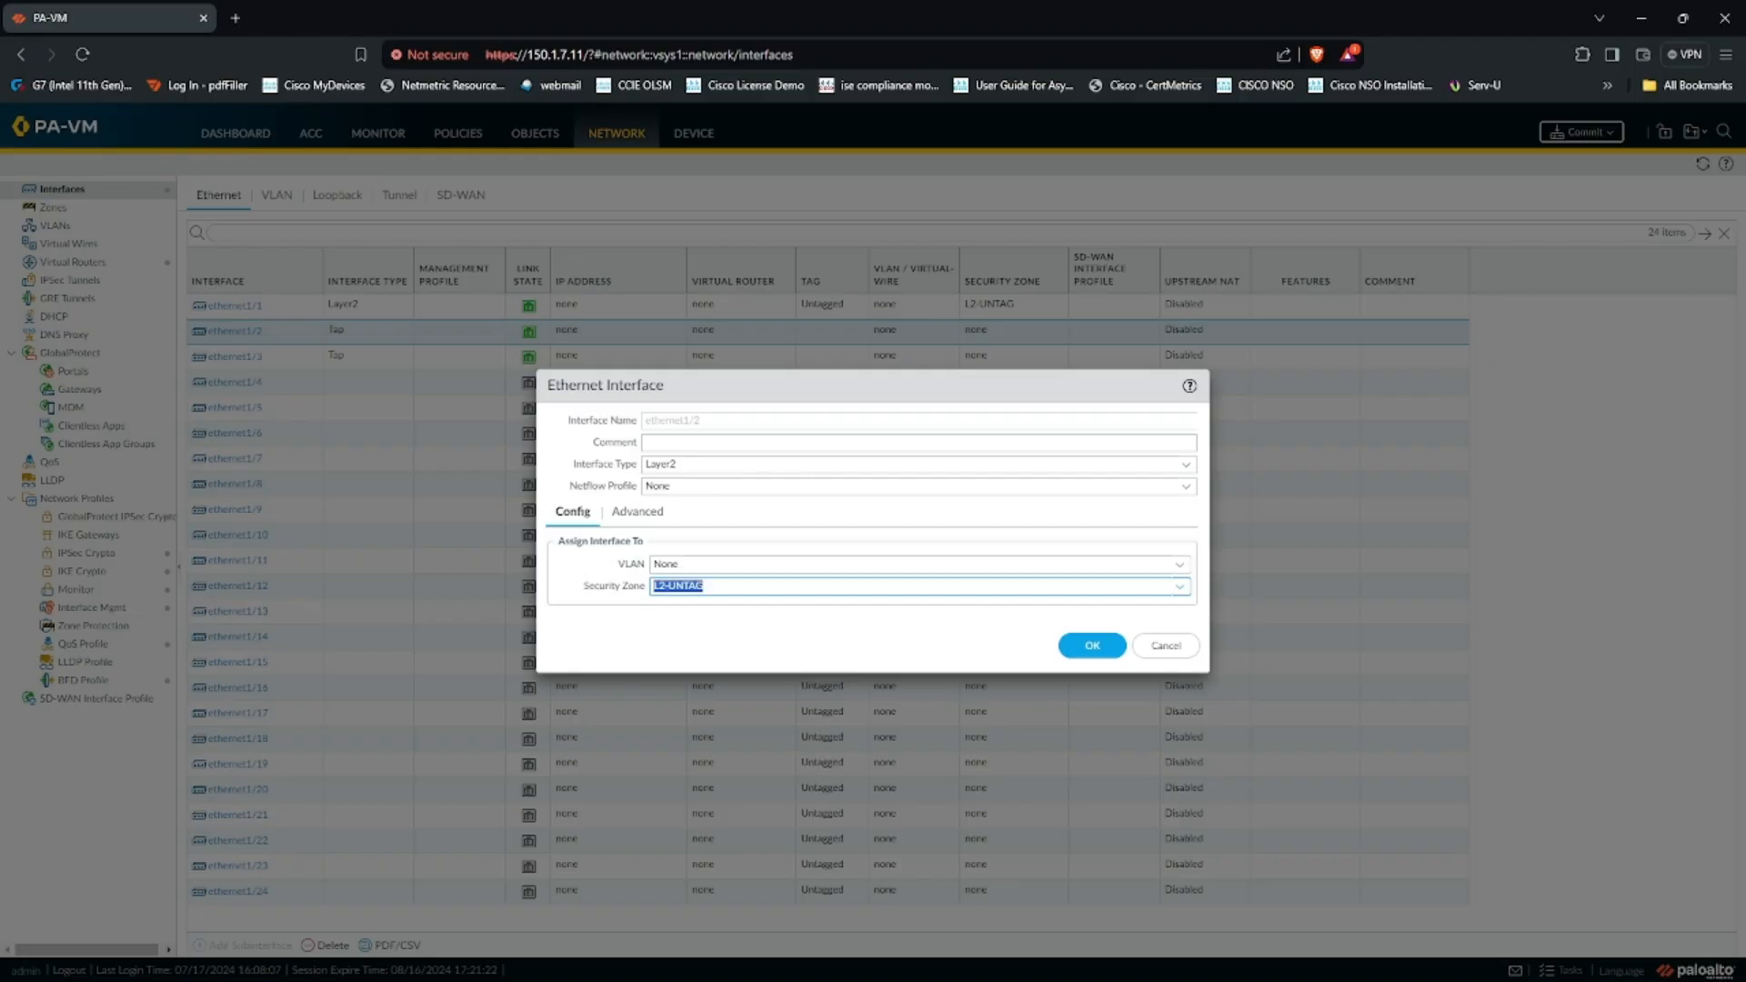
click(1092, 645)
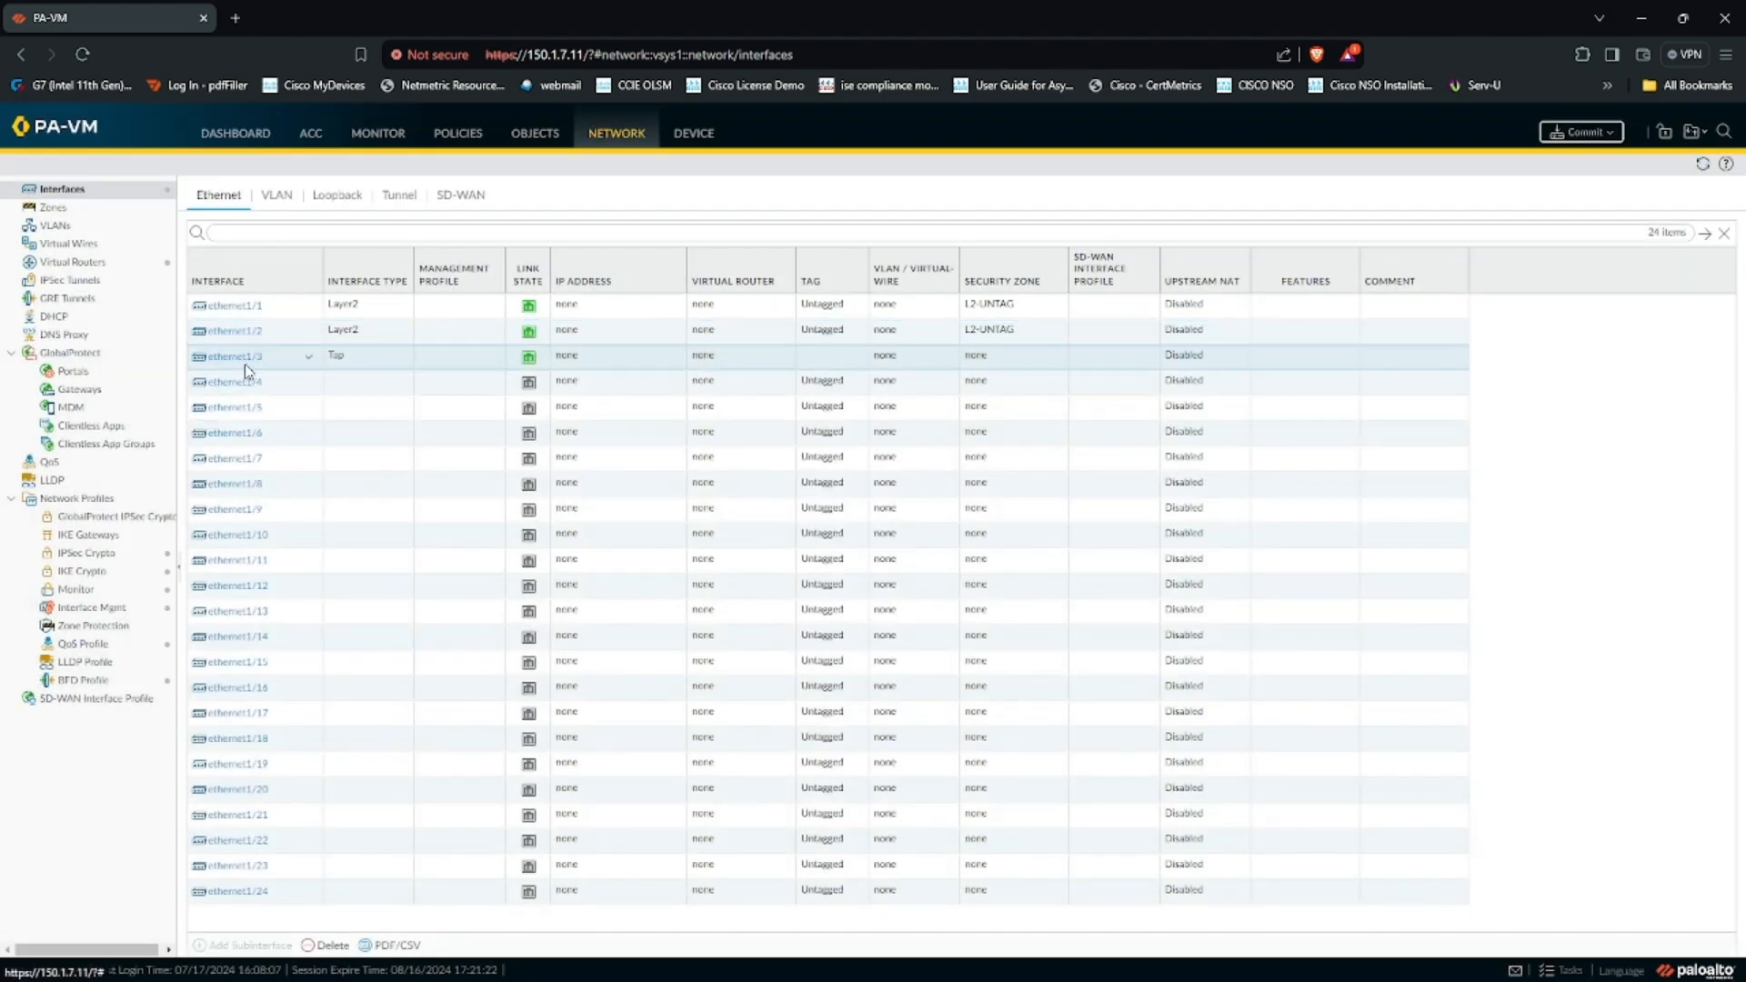
click(234, 356)
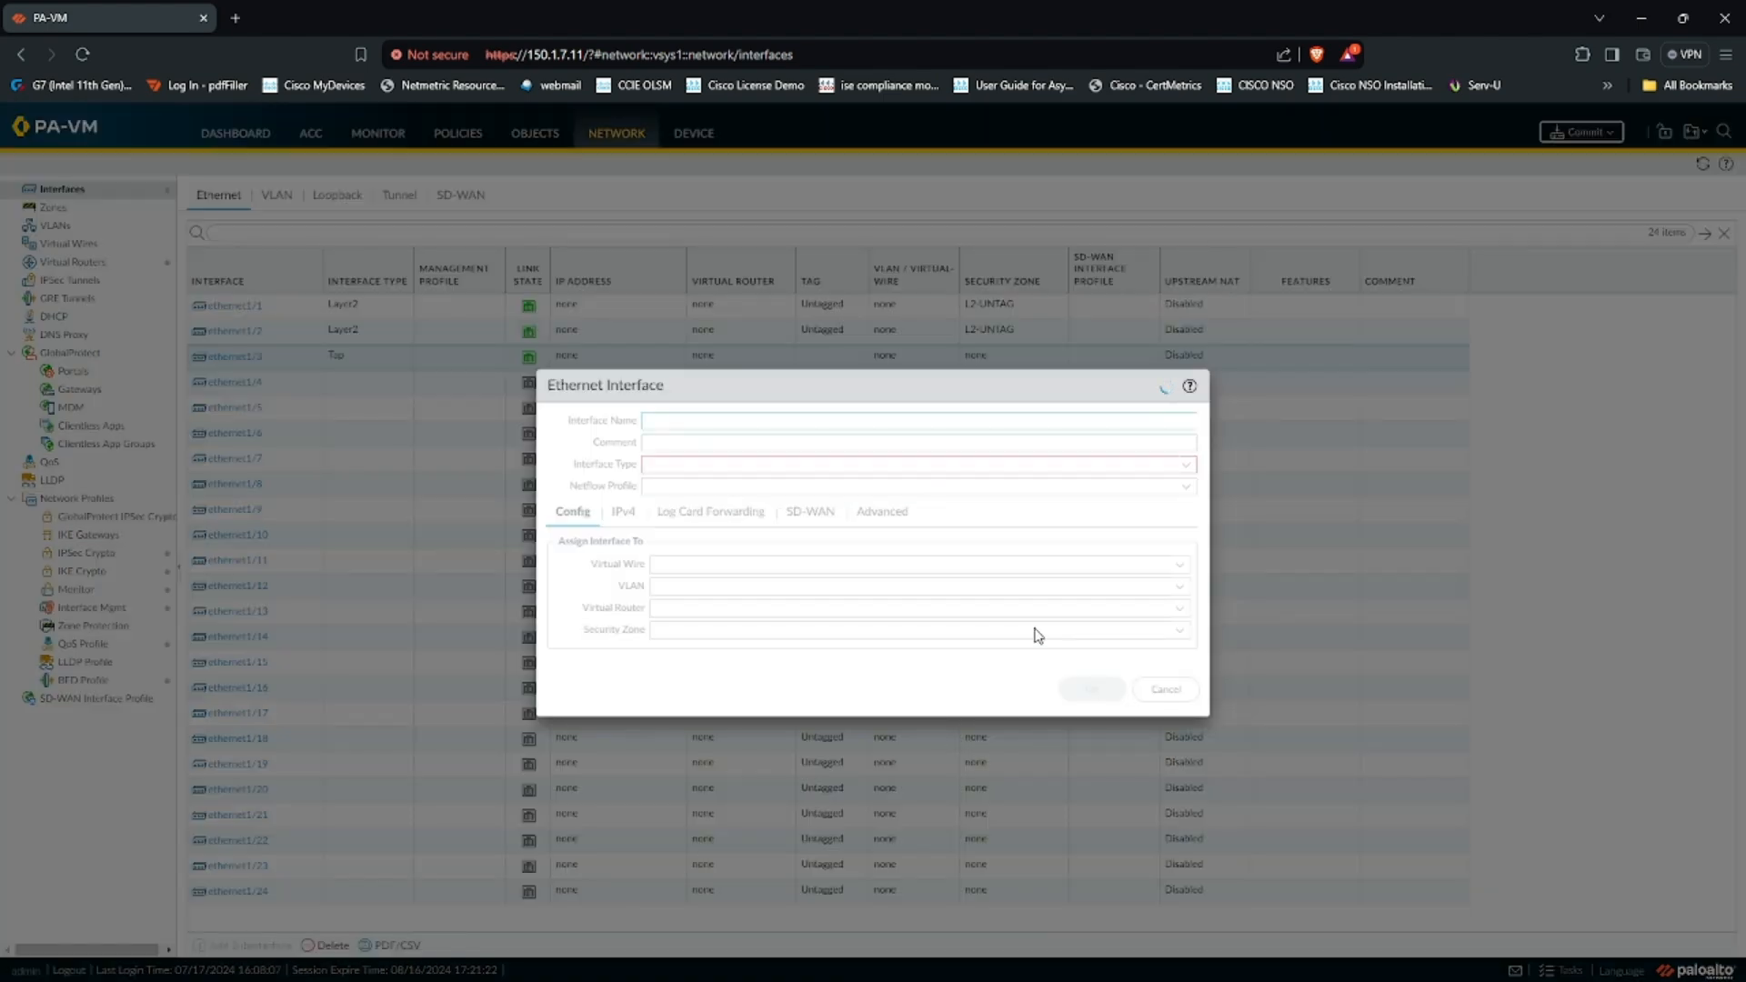
click(1186, 464)
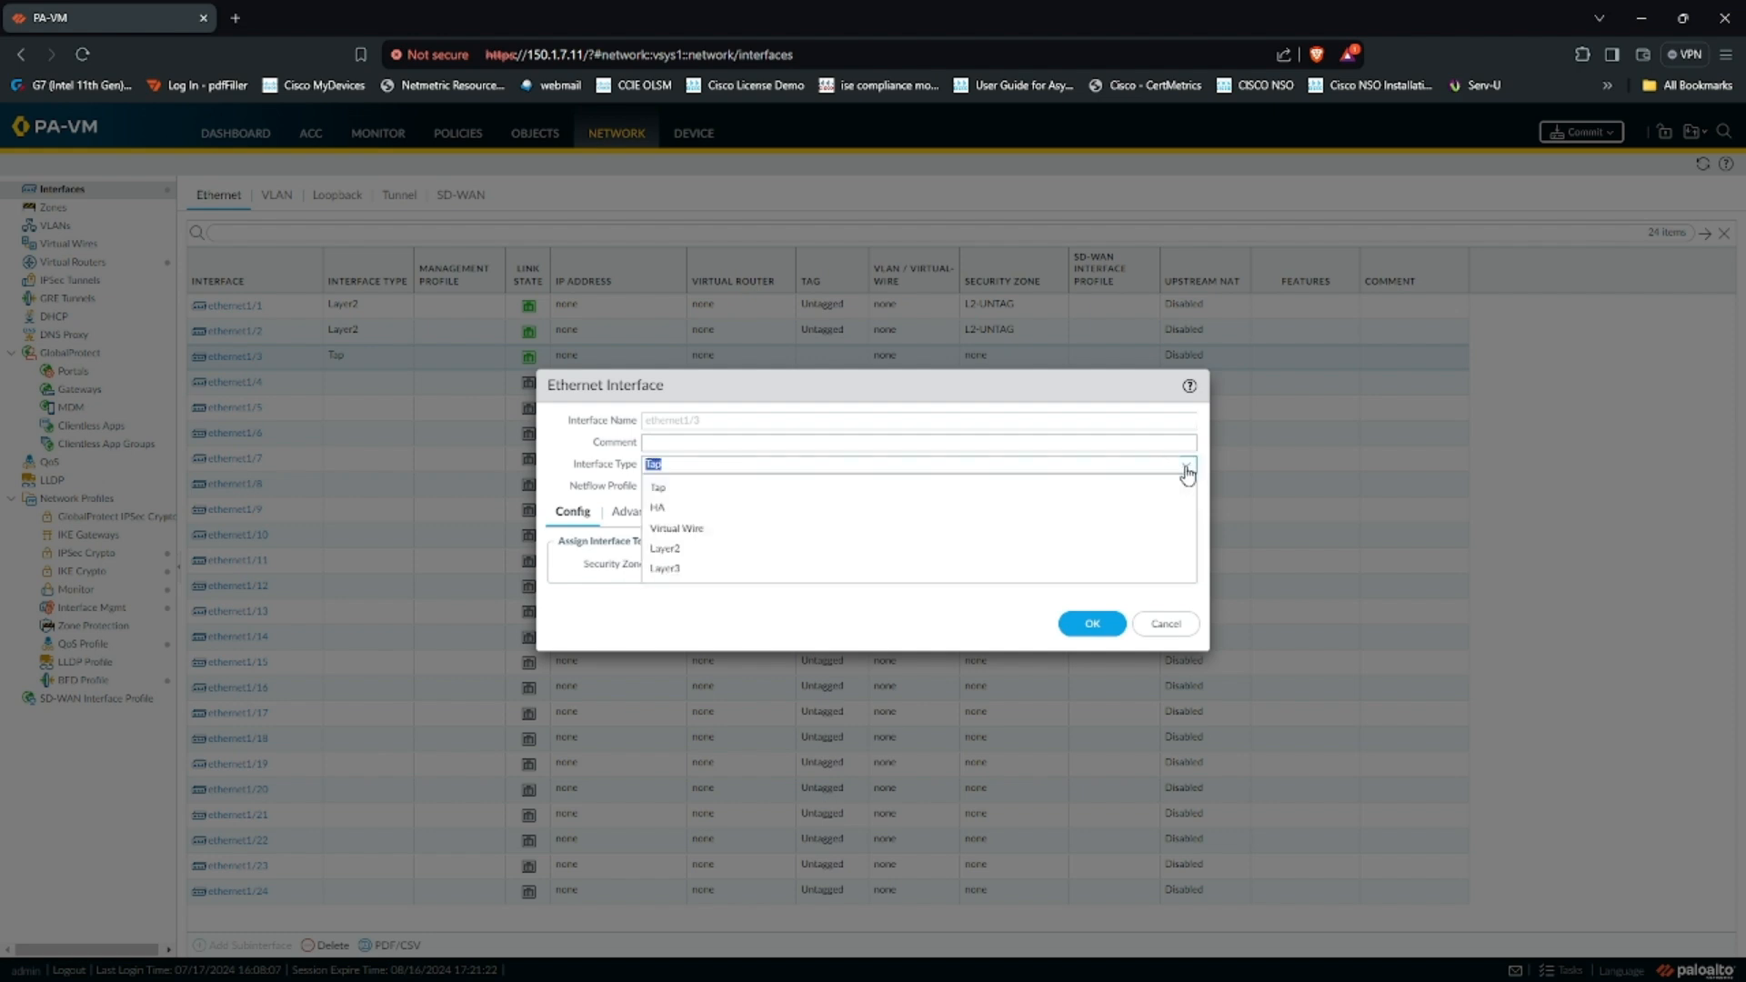
click(795, 550)
click(1183, 588)
click(819, 628)
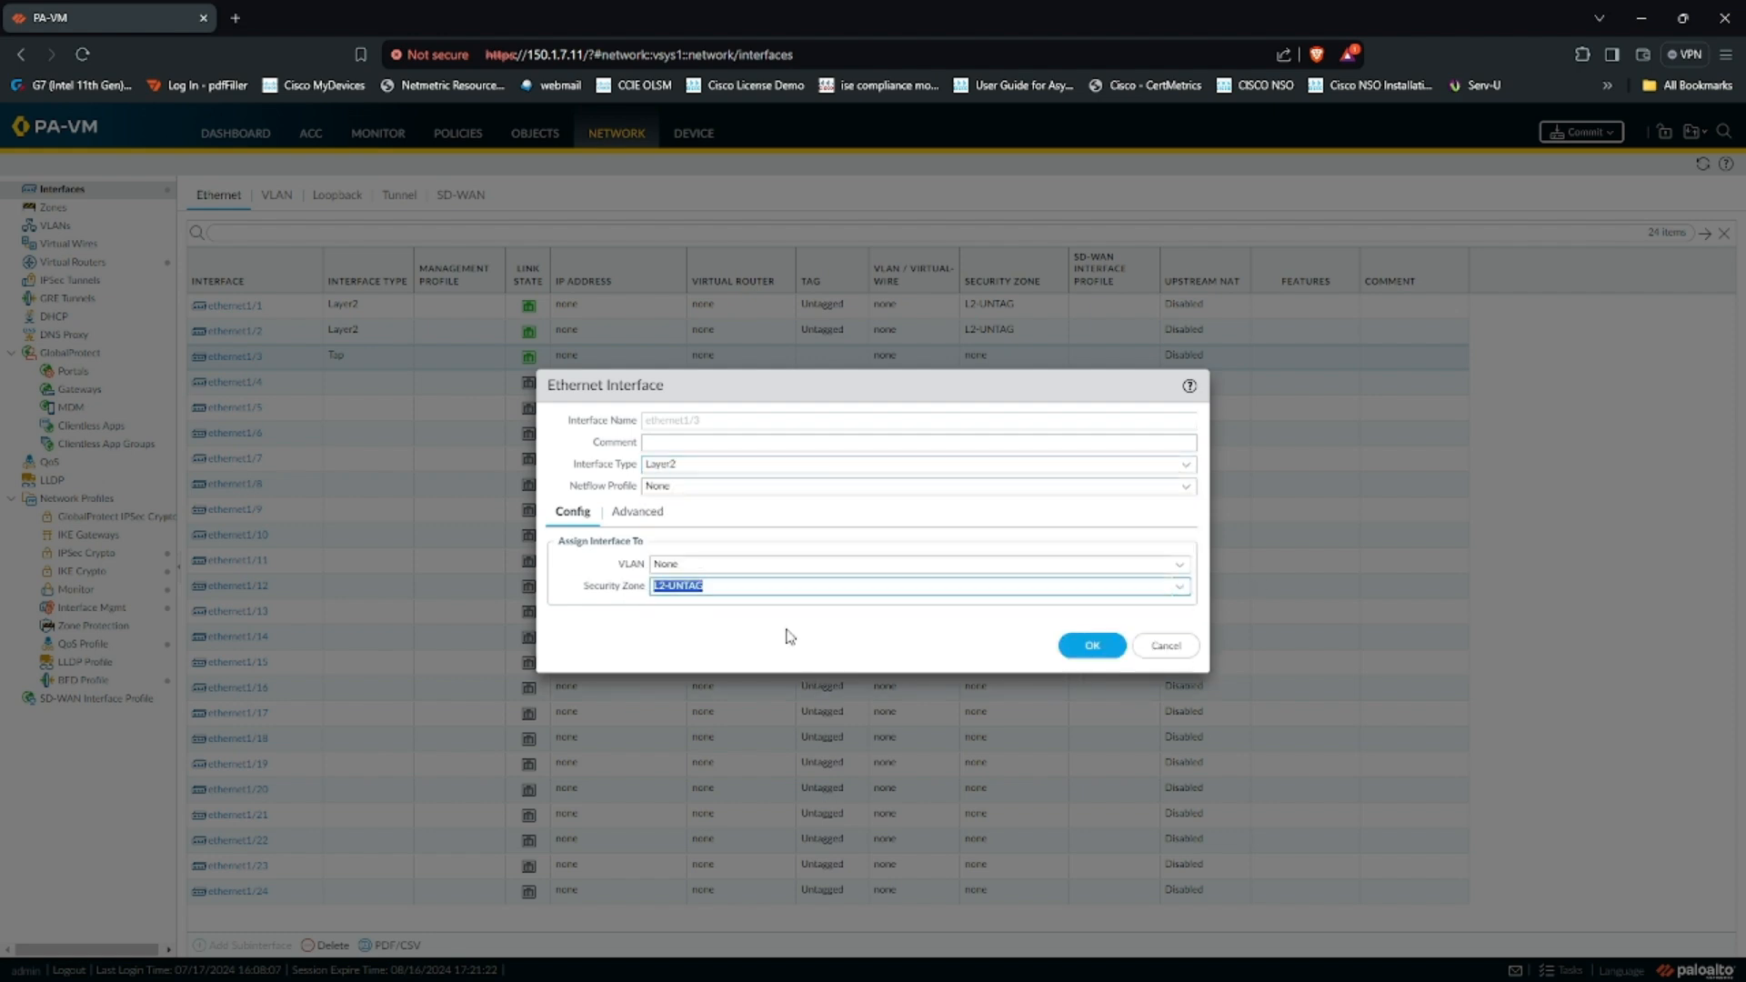
click(1092, 646)
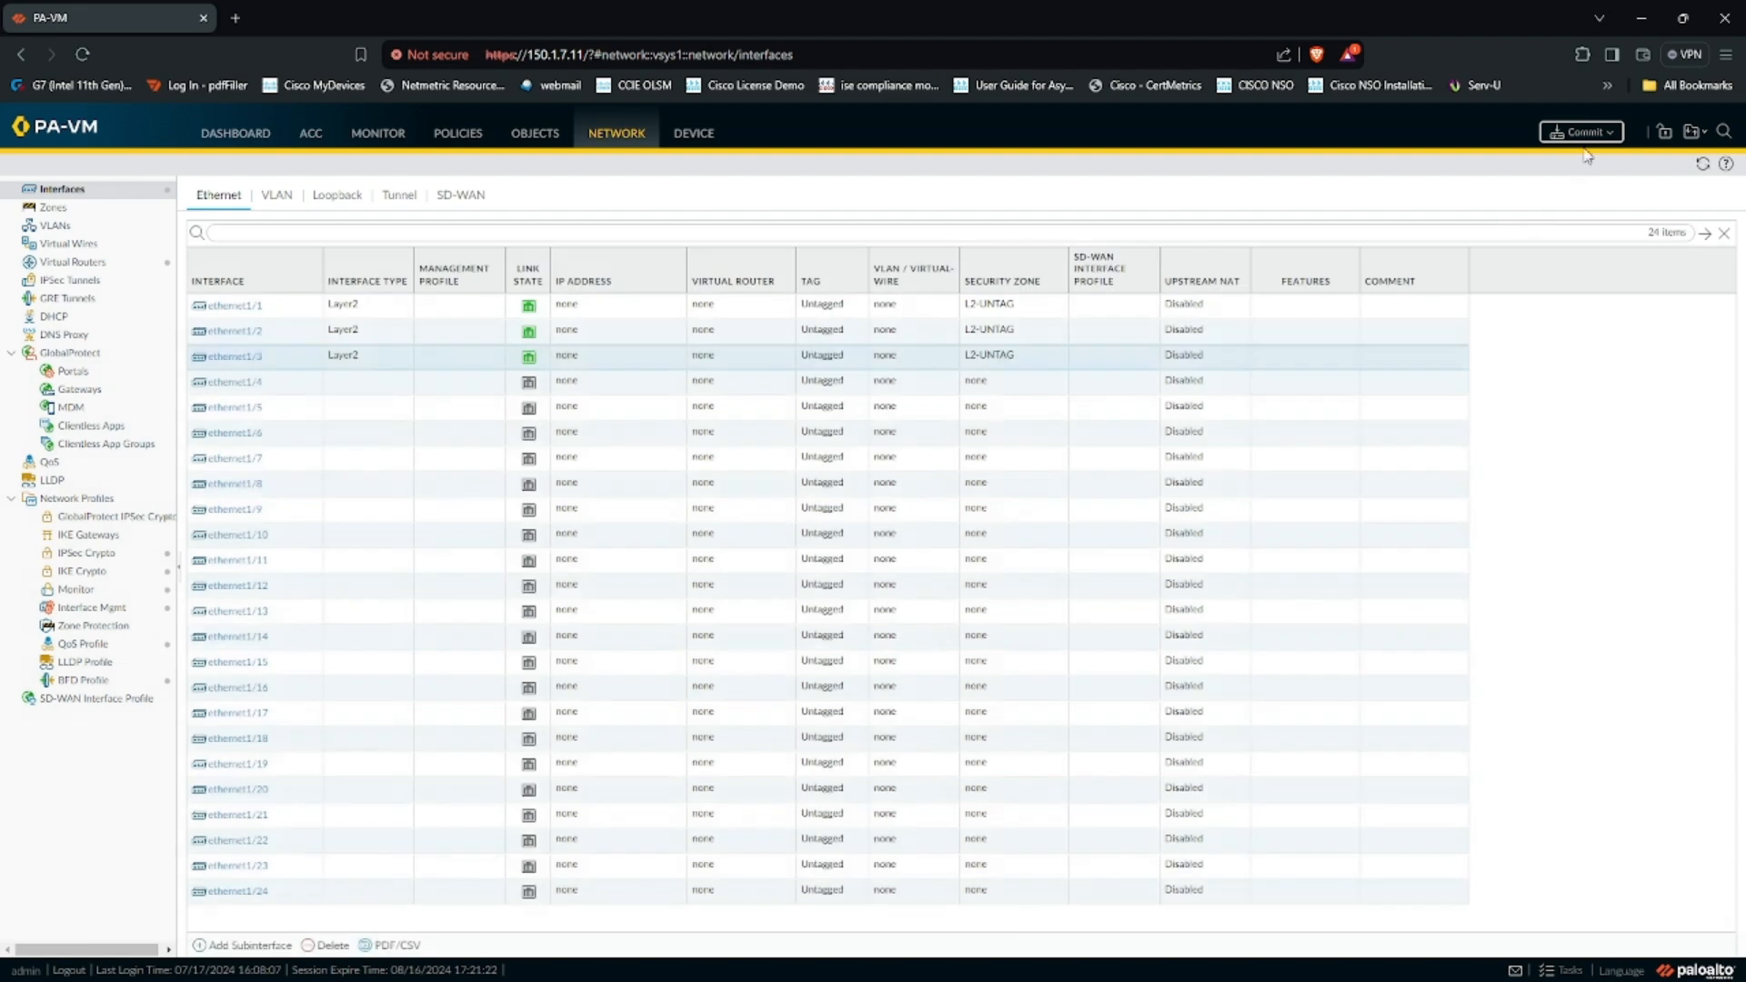
Step: Commit the interface and zone changes to the firewall and close the commit status
click(1581, 132)
click(1031, 741)
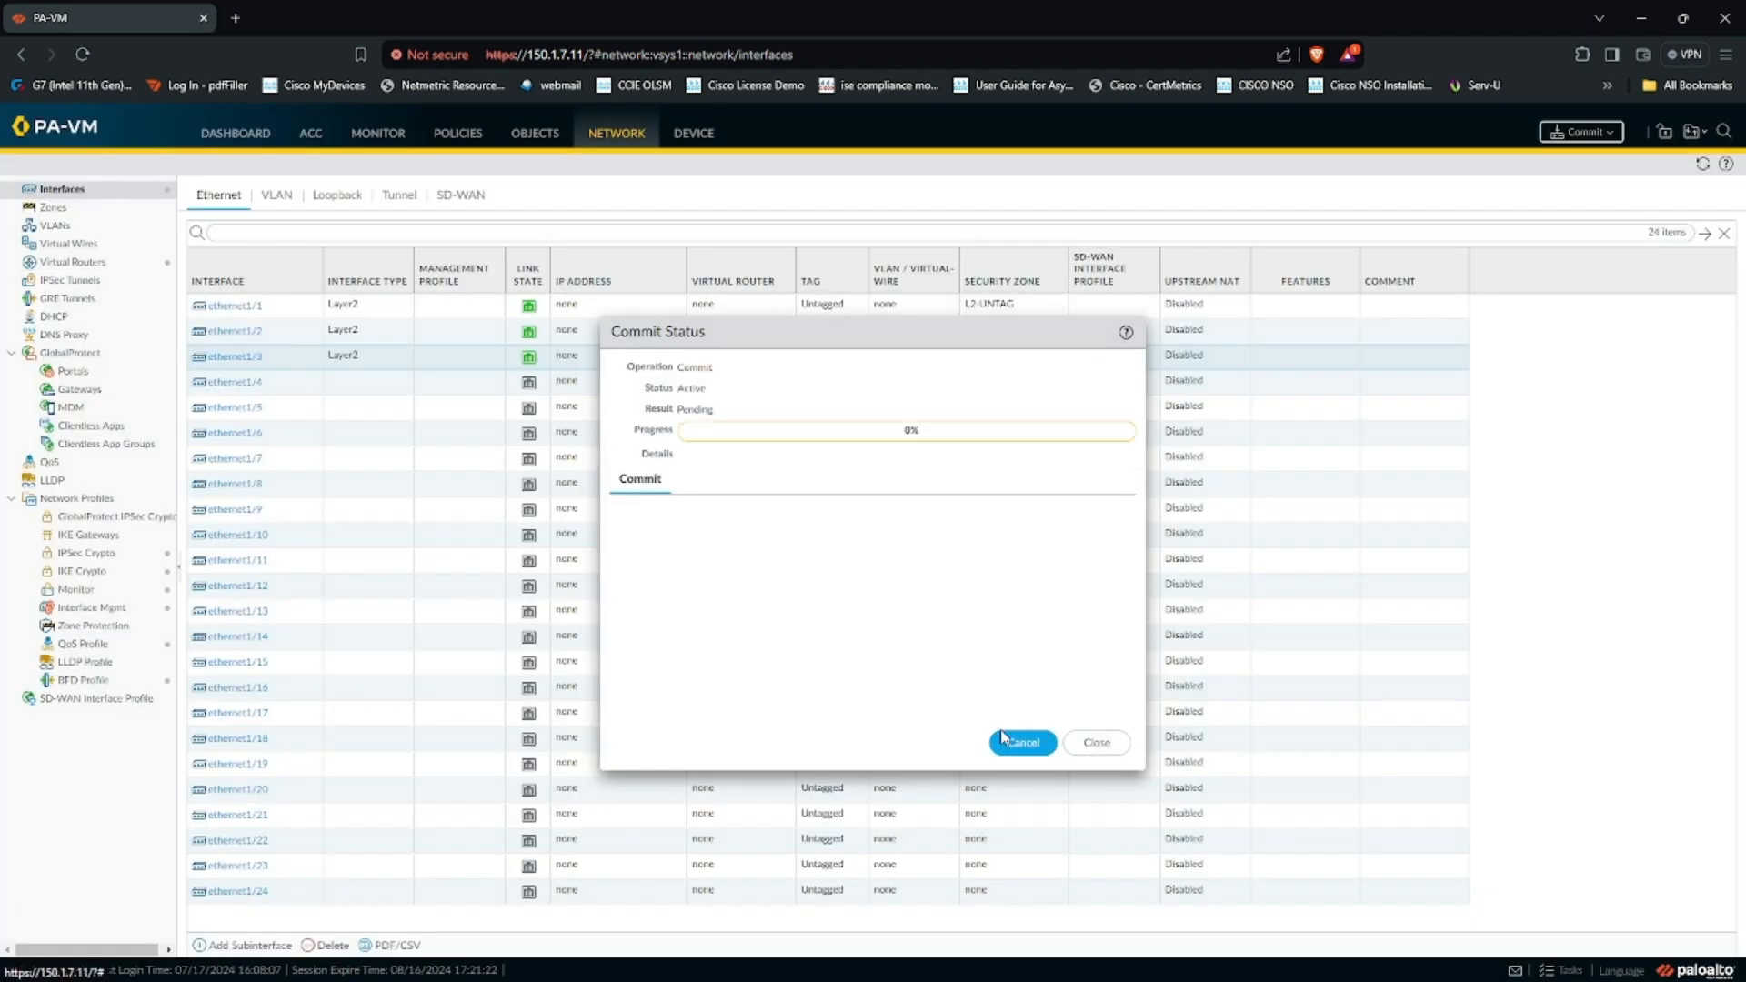
click(1083, 742)
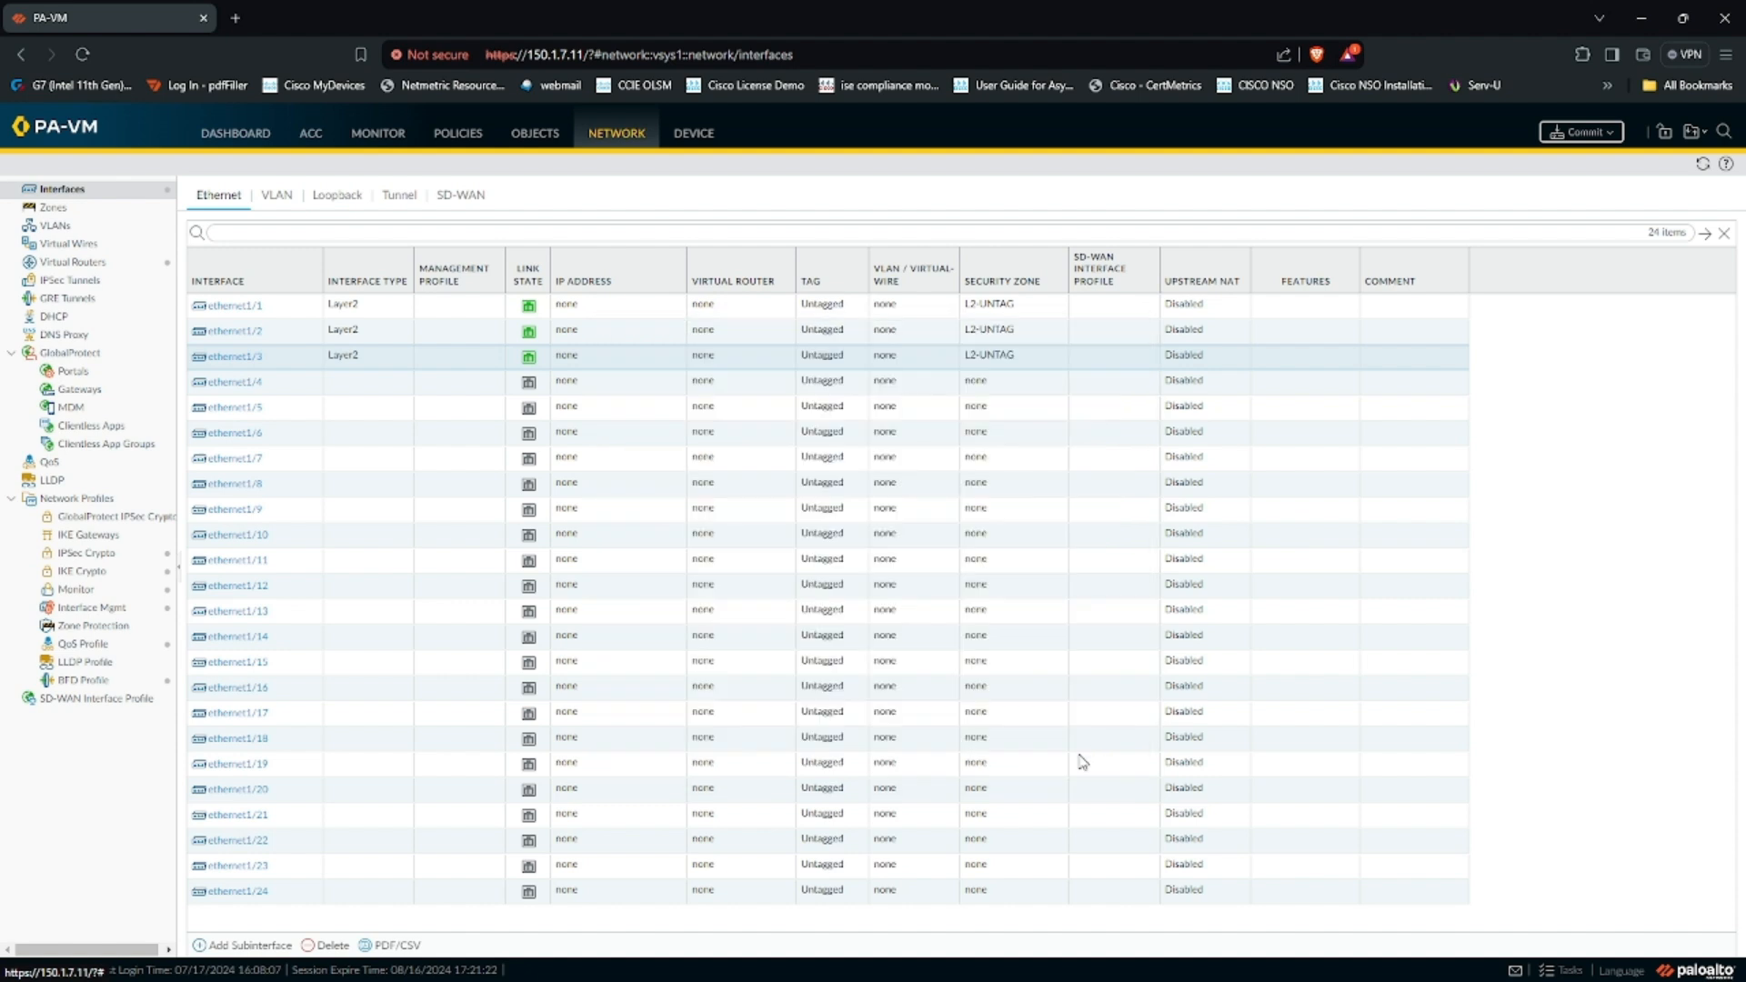
Step: Check which VLANs can be assigned to ethernet1/1, and close its settings without saving
click(235, 306)
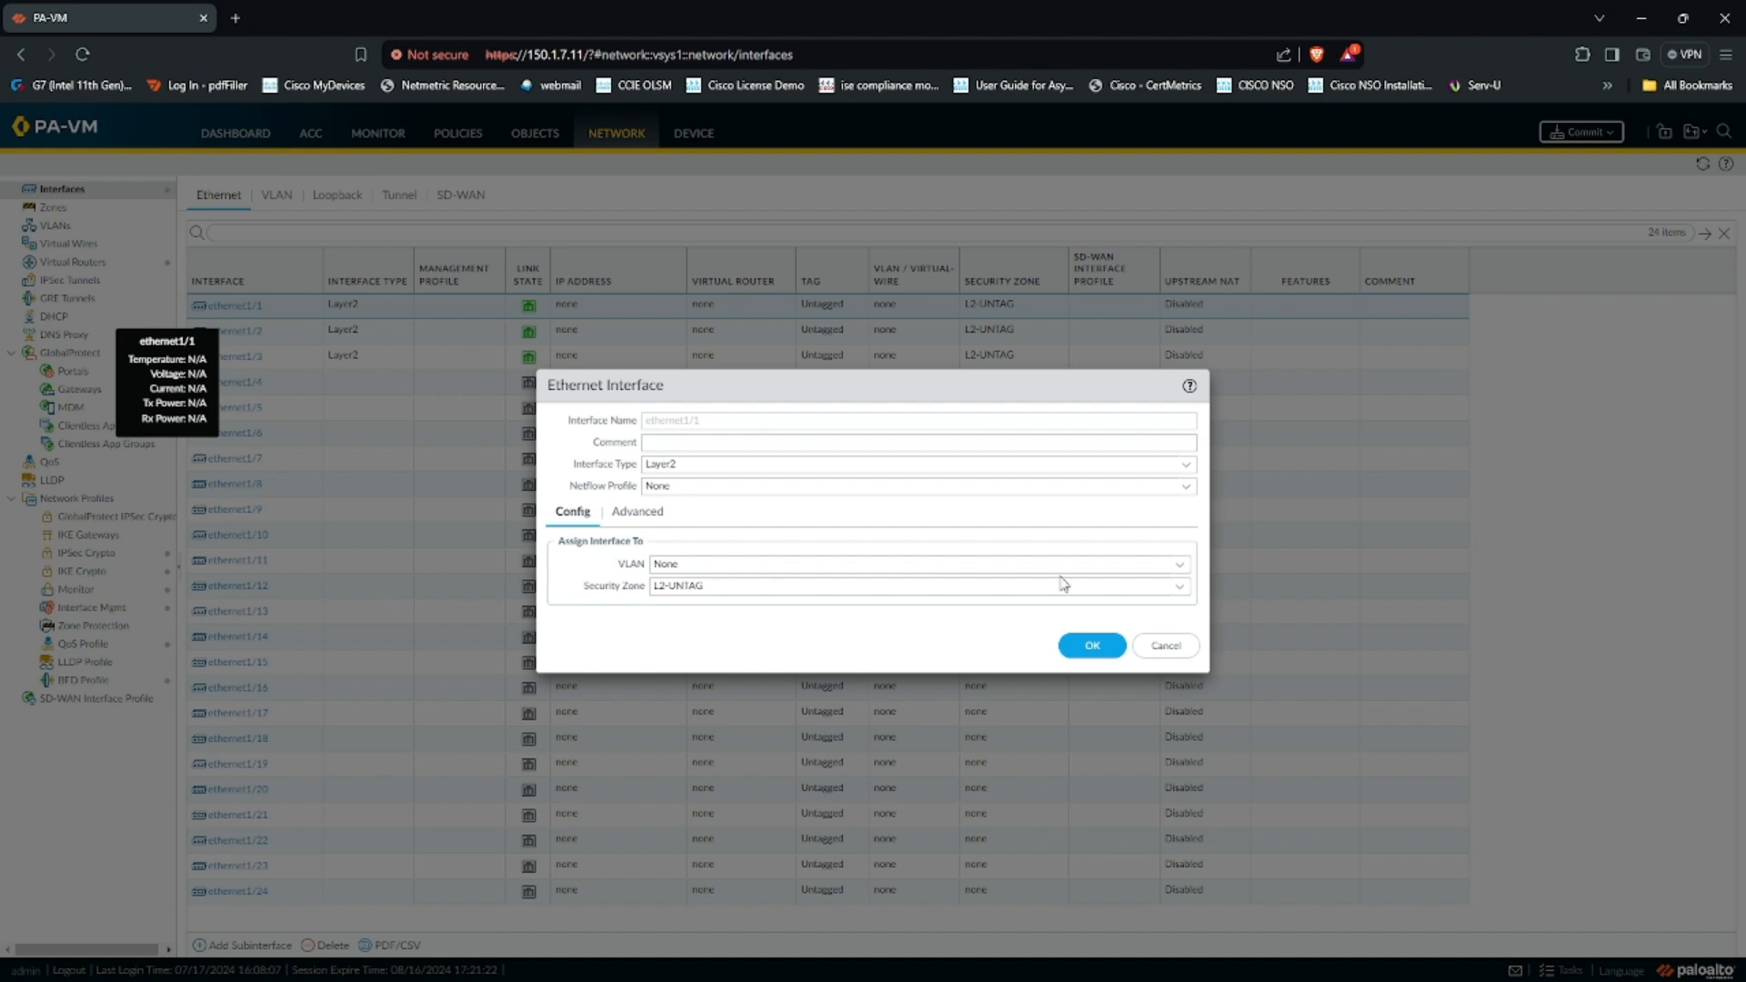
click(1179, 565)
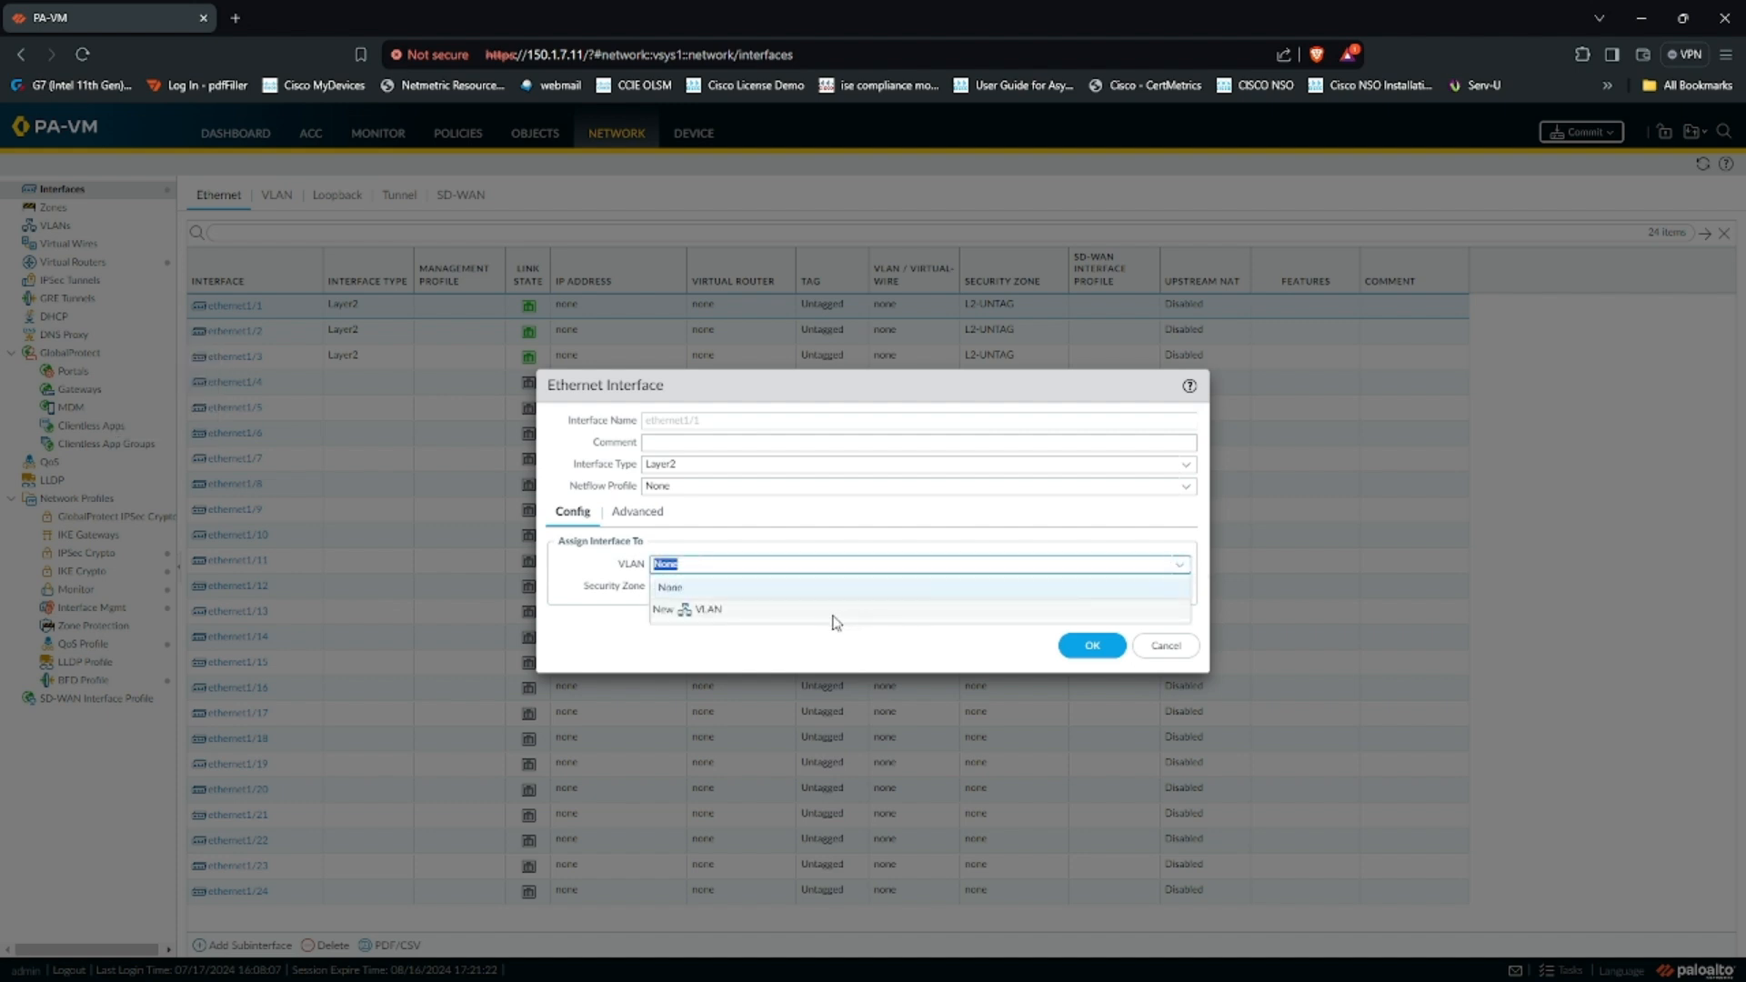
click(754, 647)
click(1162, 650)
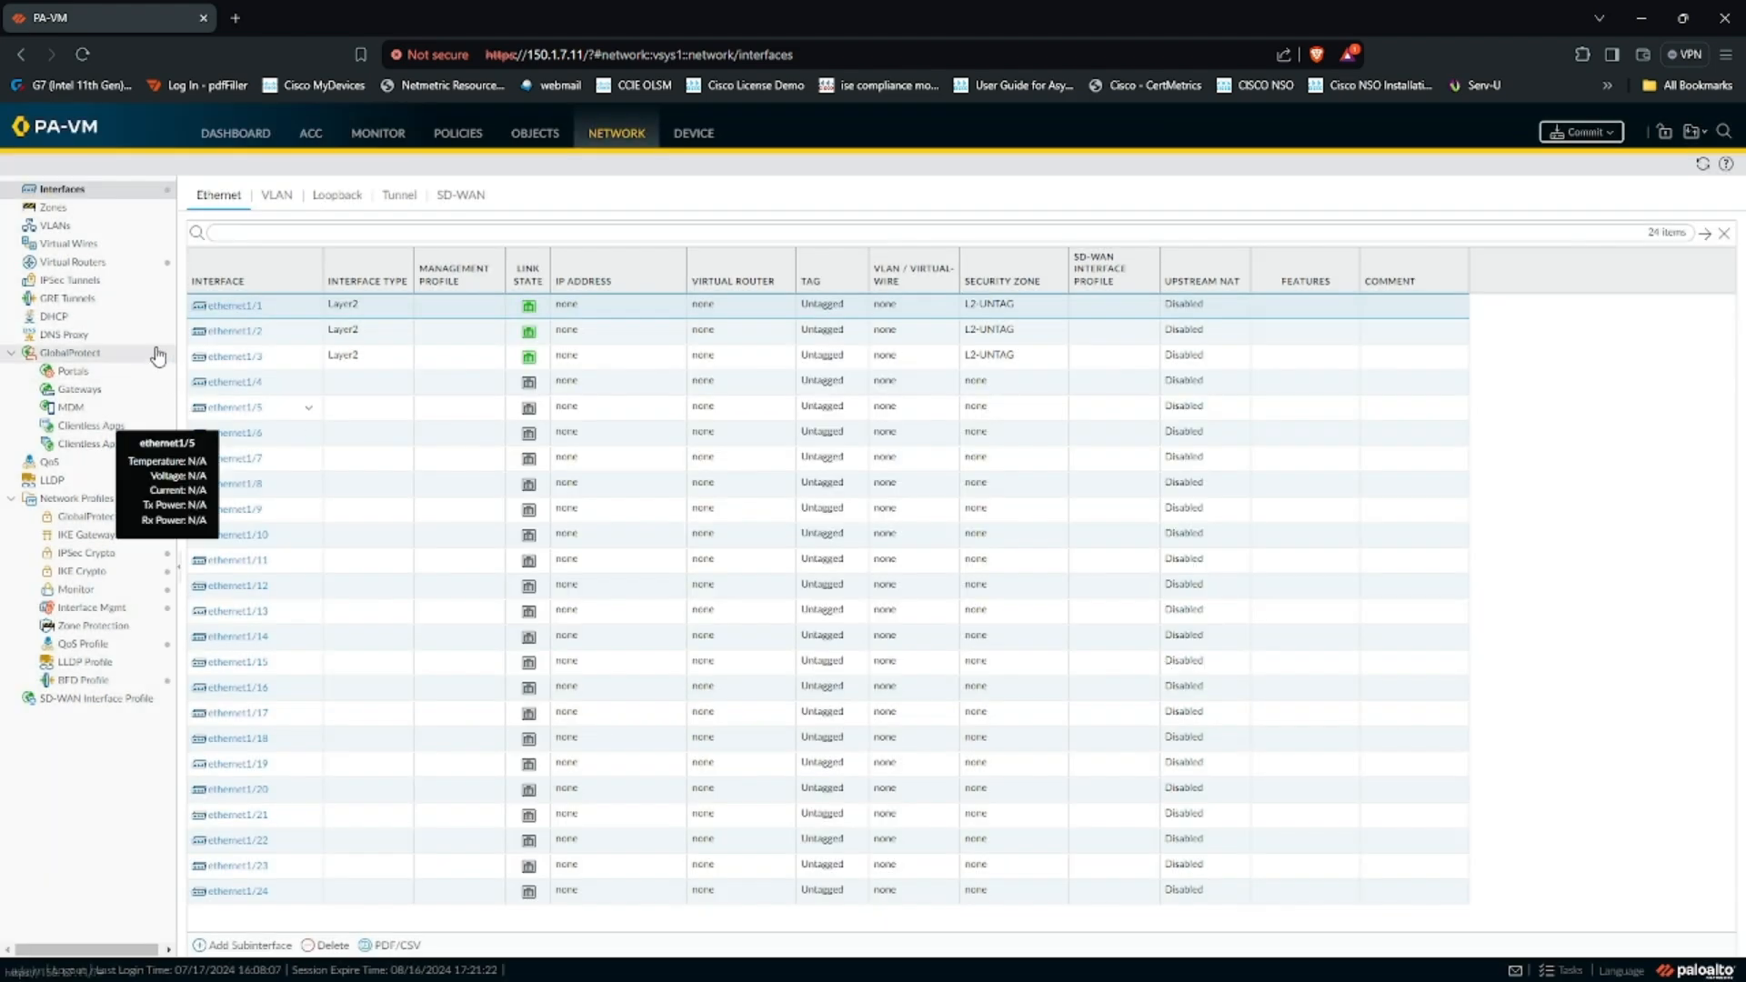
Step: Add a VLAN named UNTAGED with its VLAN interface left at None, and save it
click(80, 228)
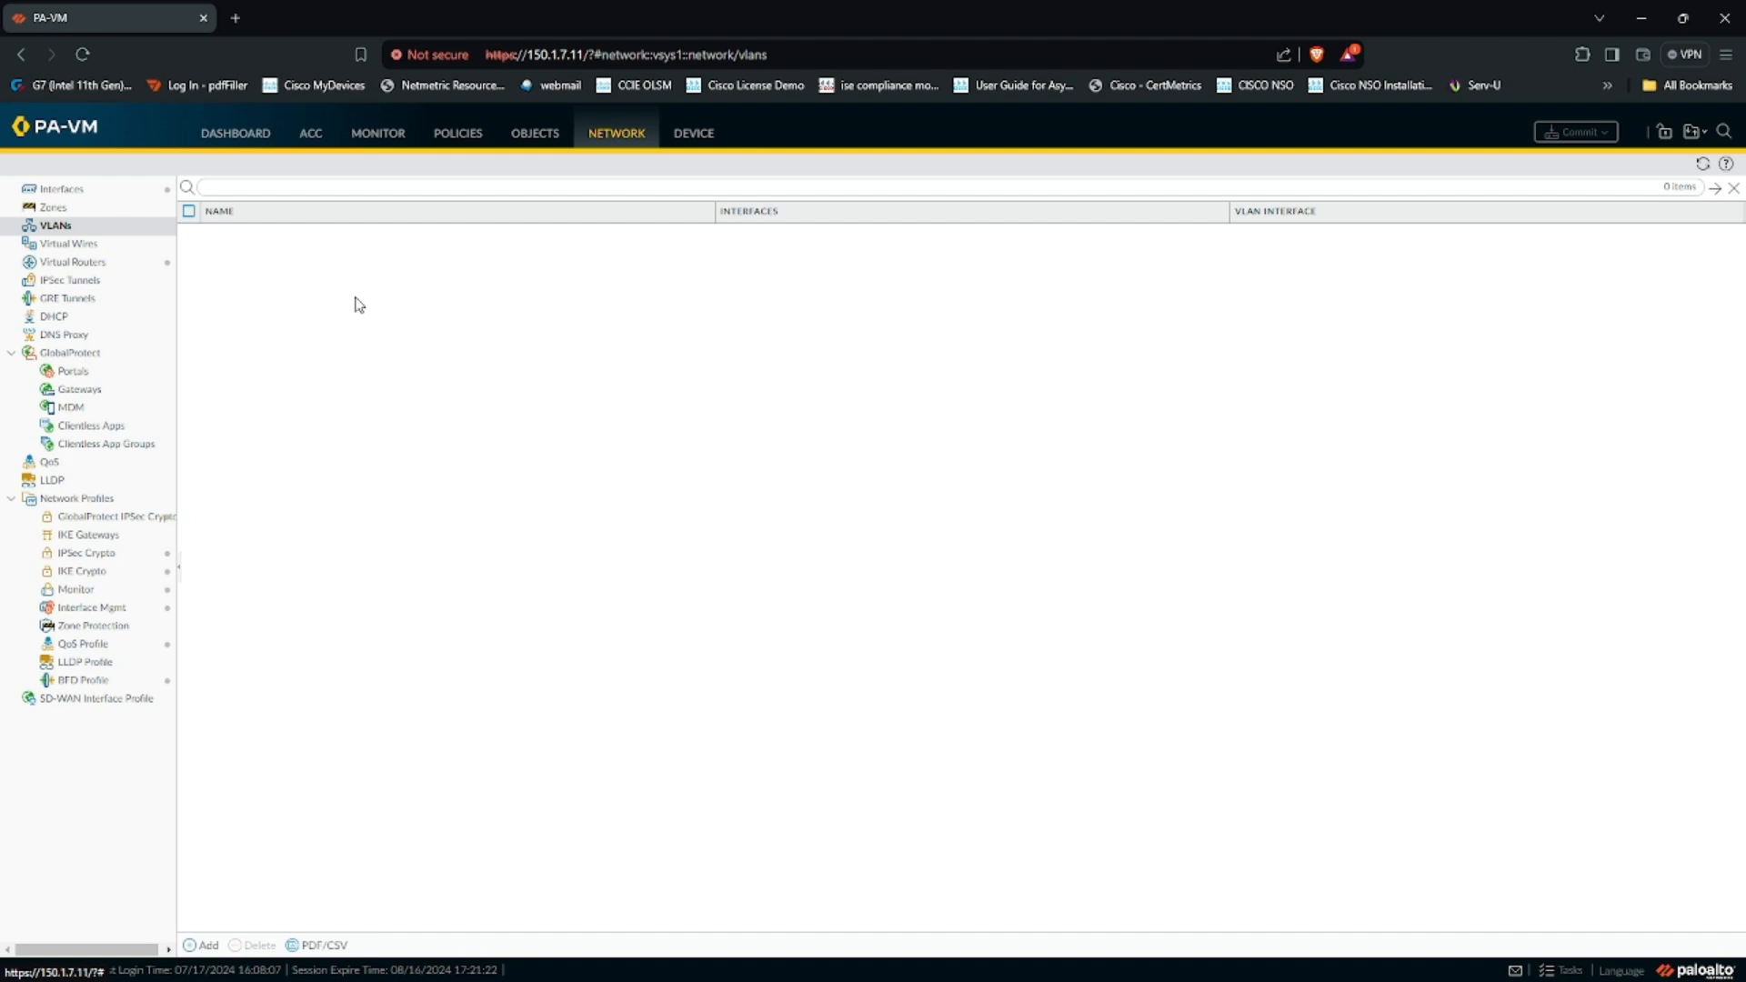
click(206, 946)
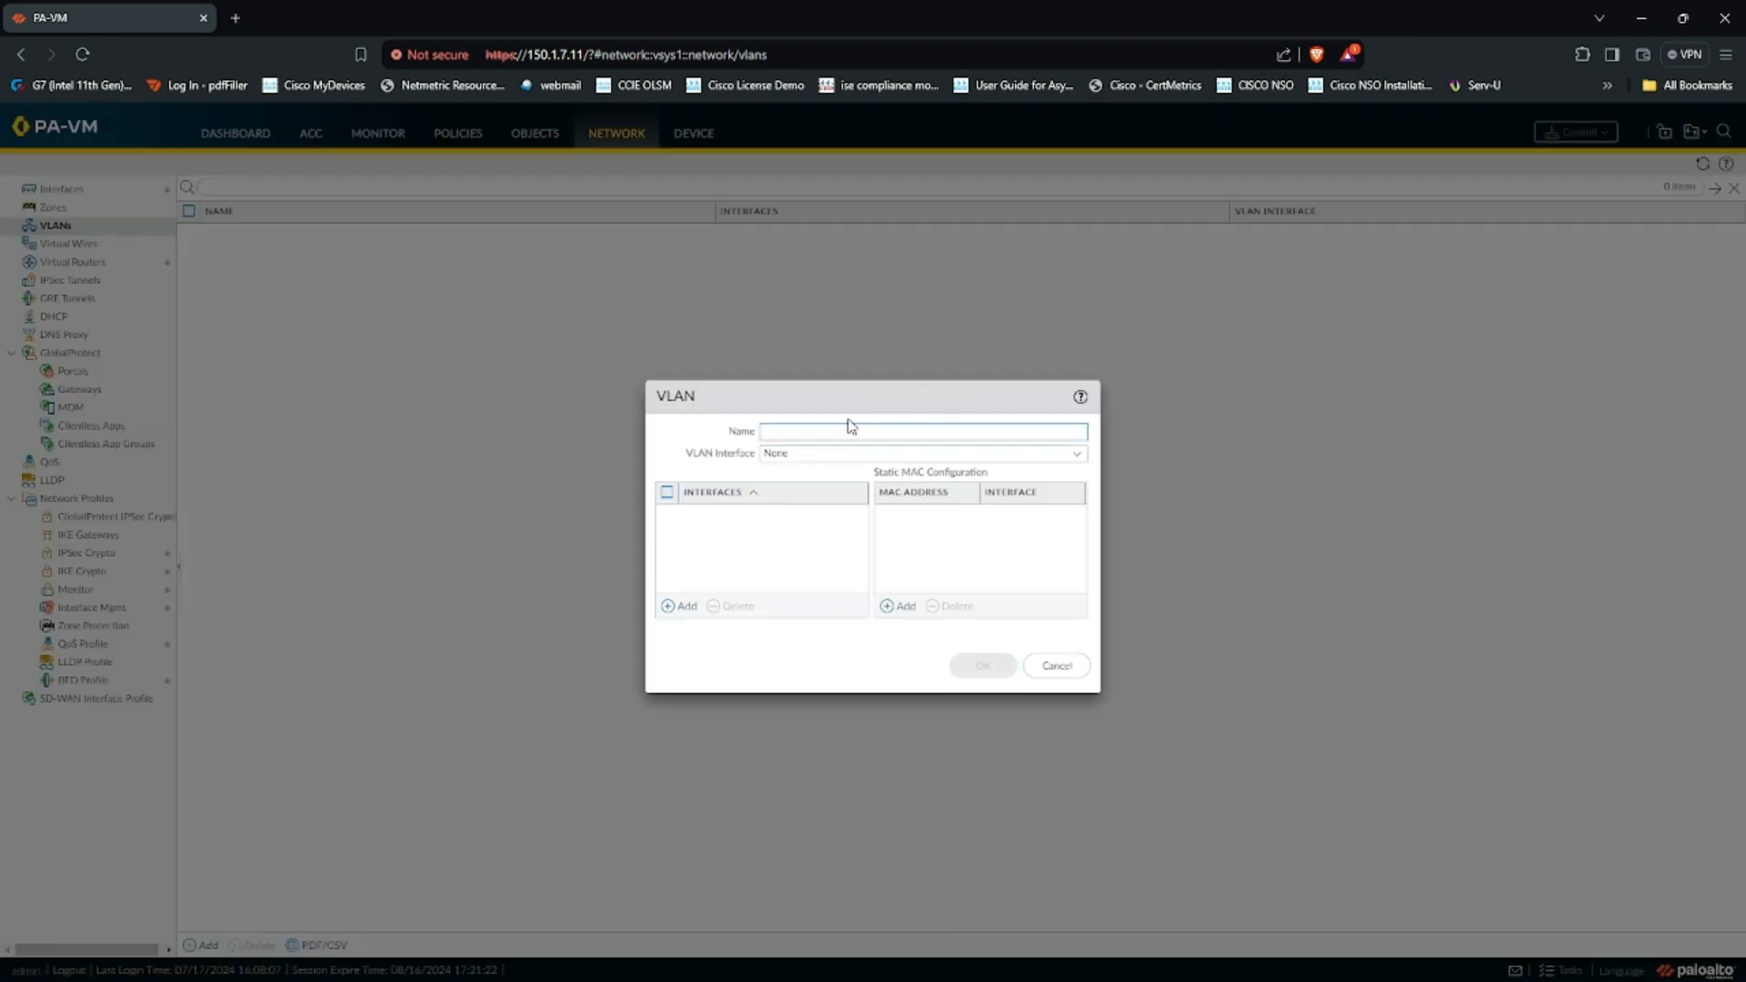
text(UNTAGED)
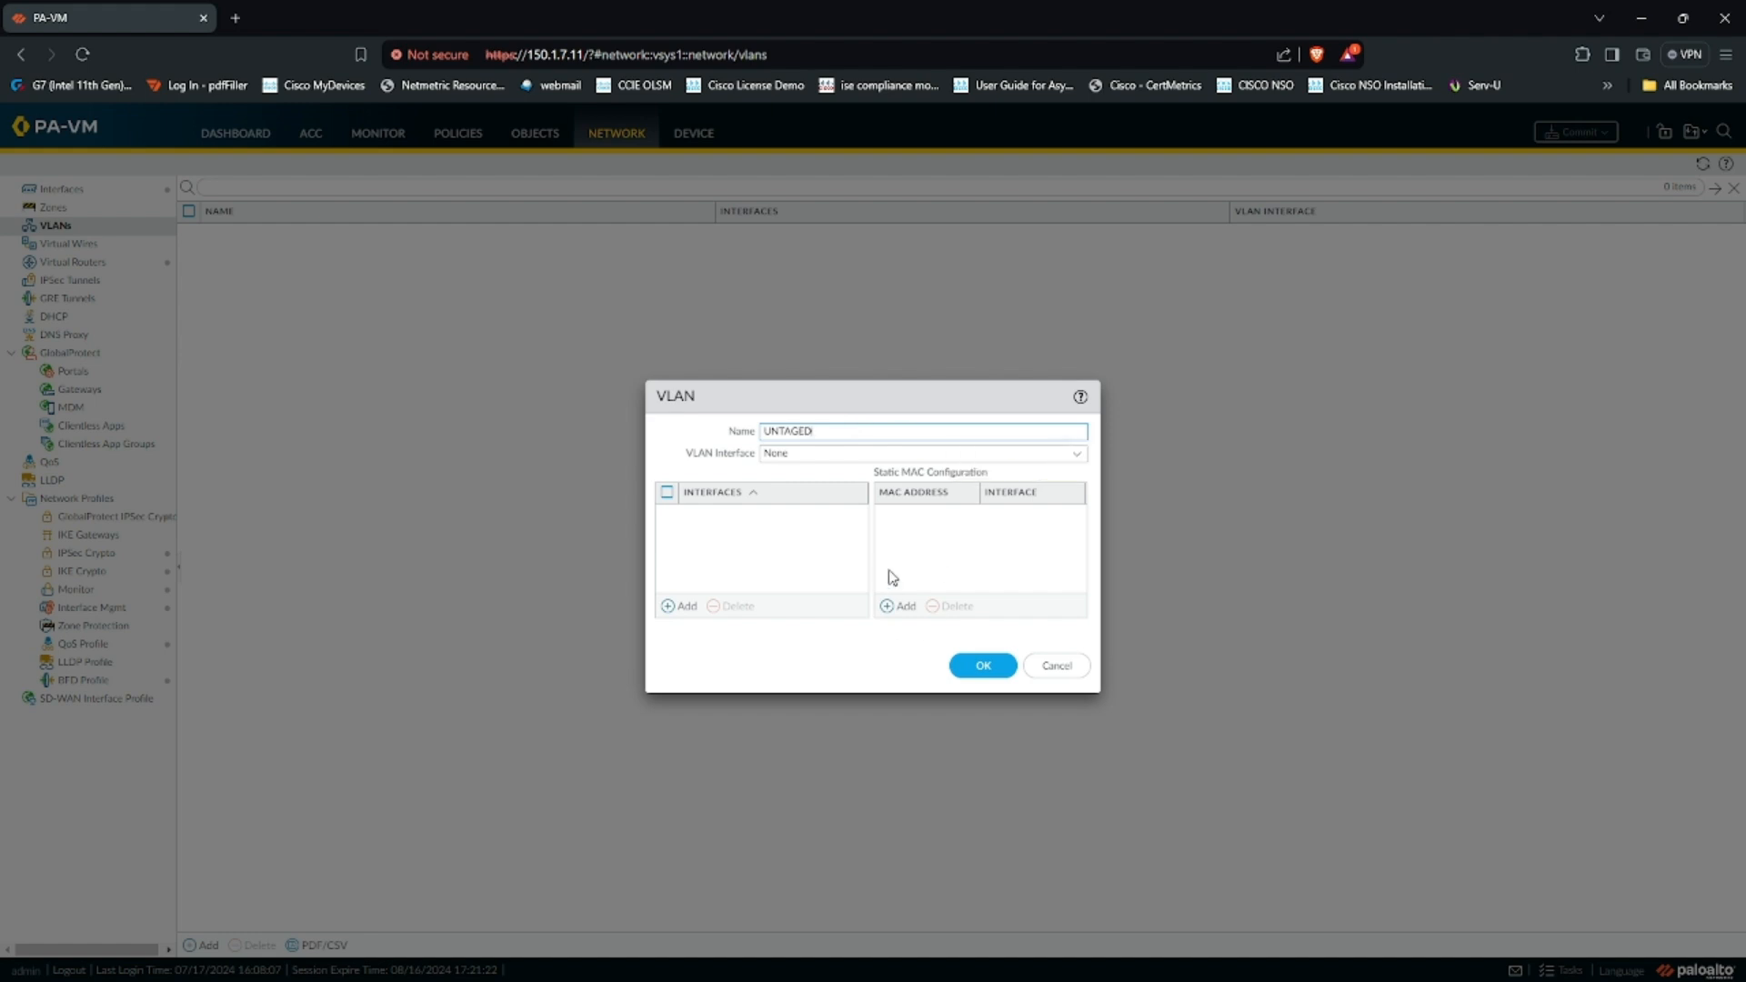
drag(688, 456, 752, 458)
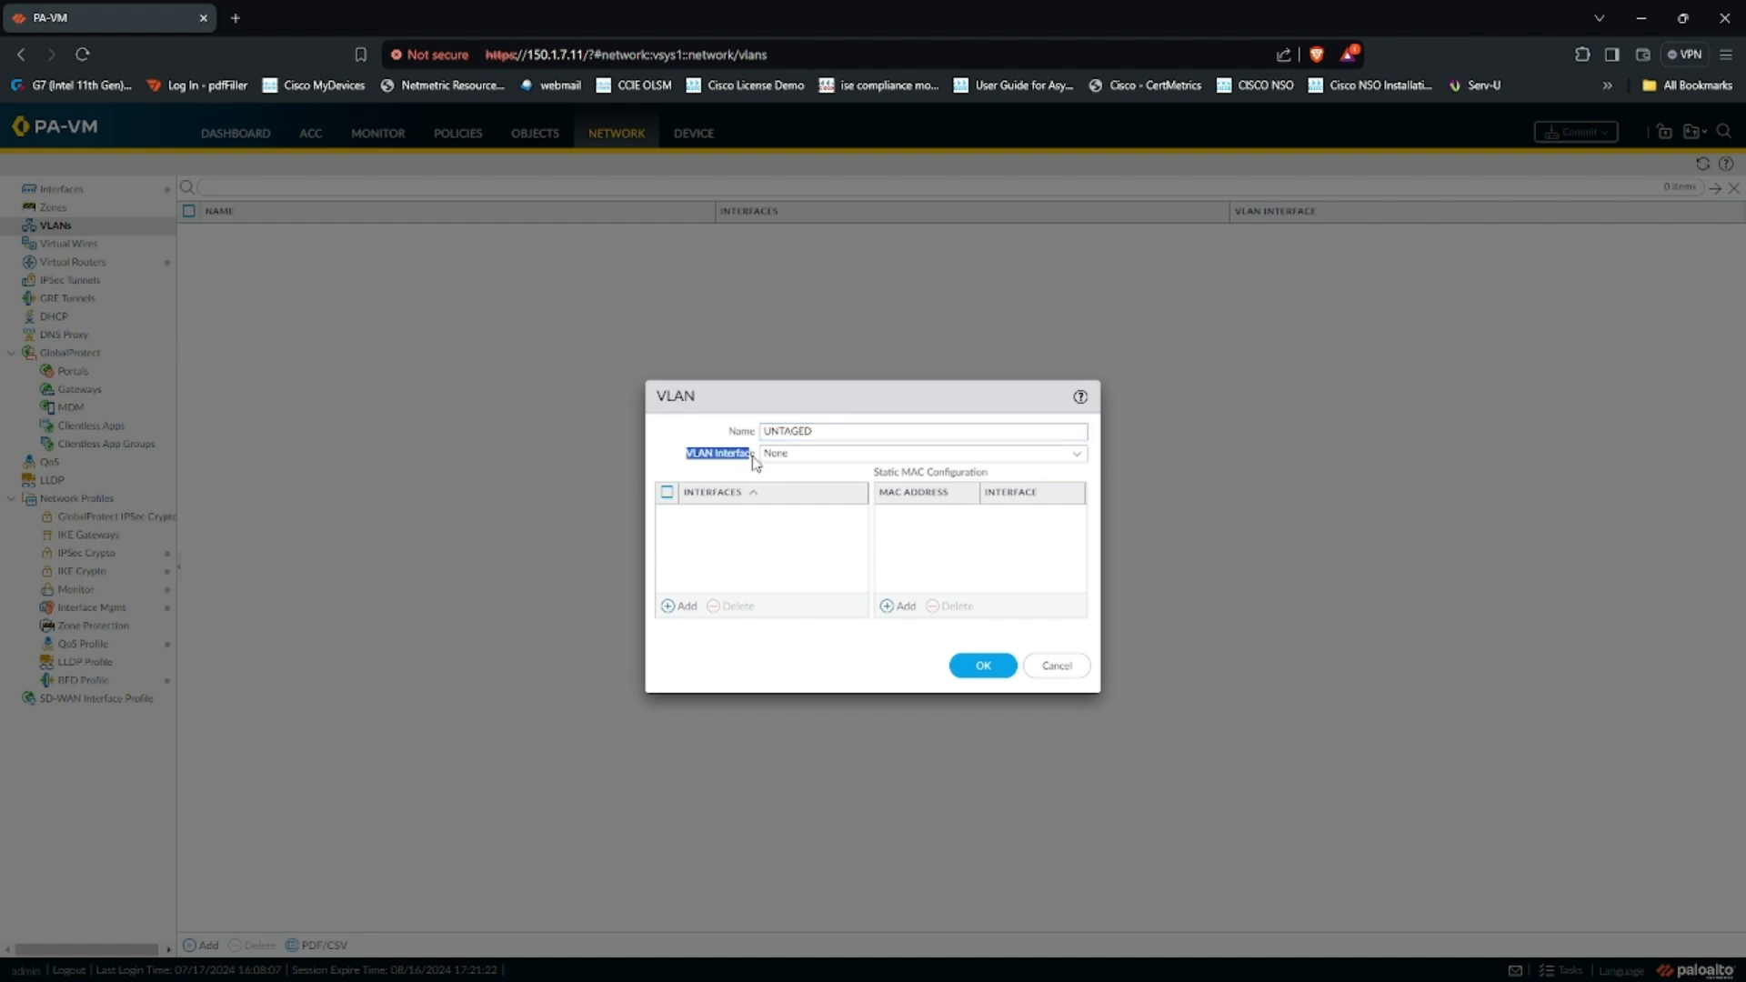
click(752, 458)
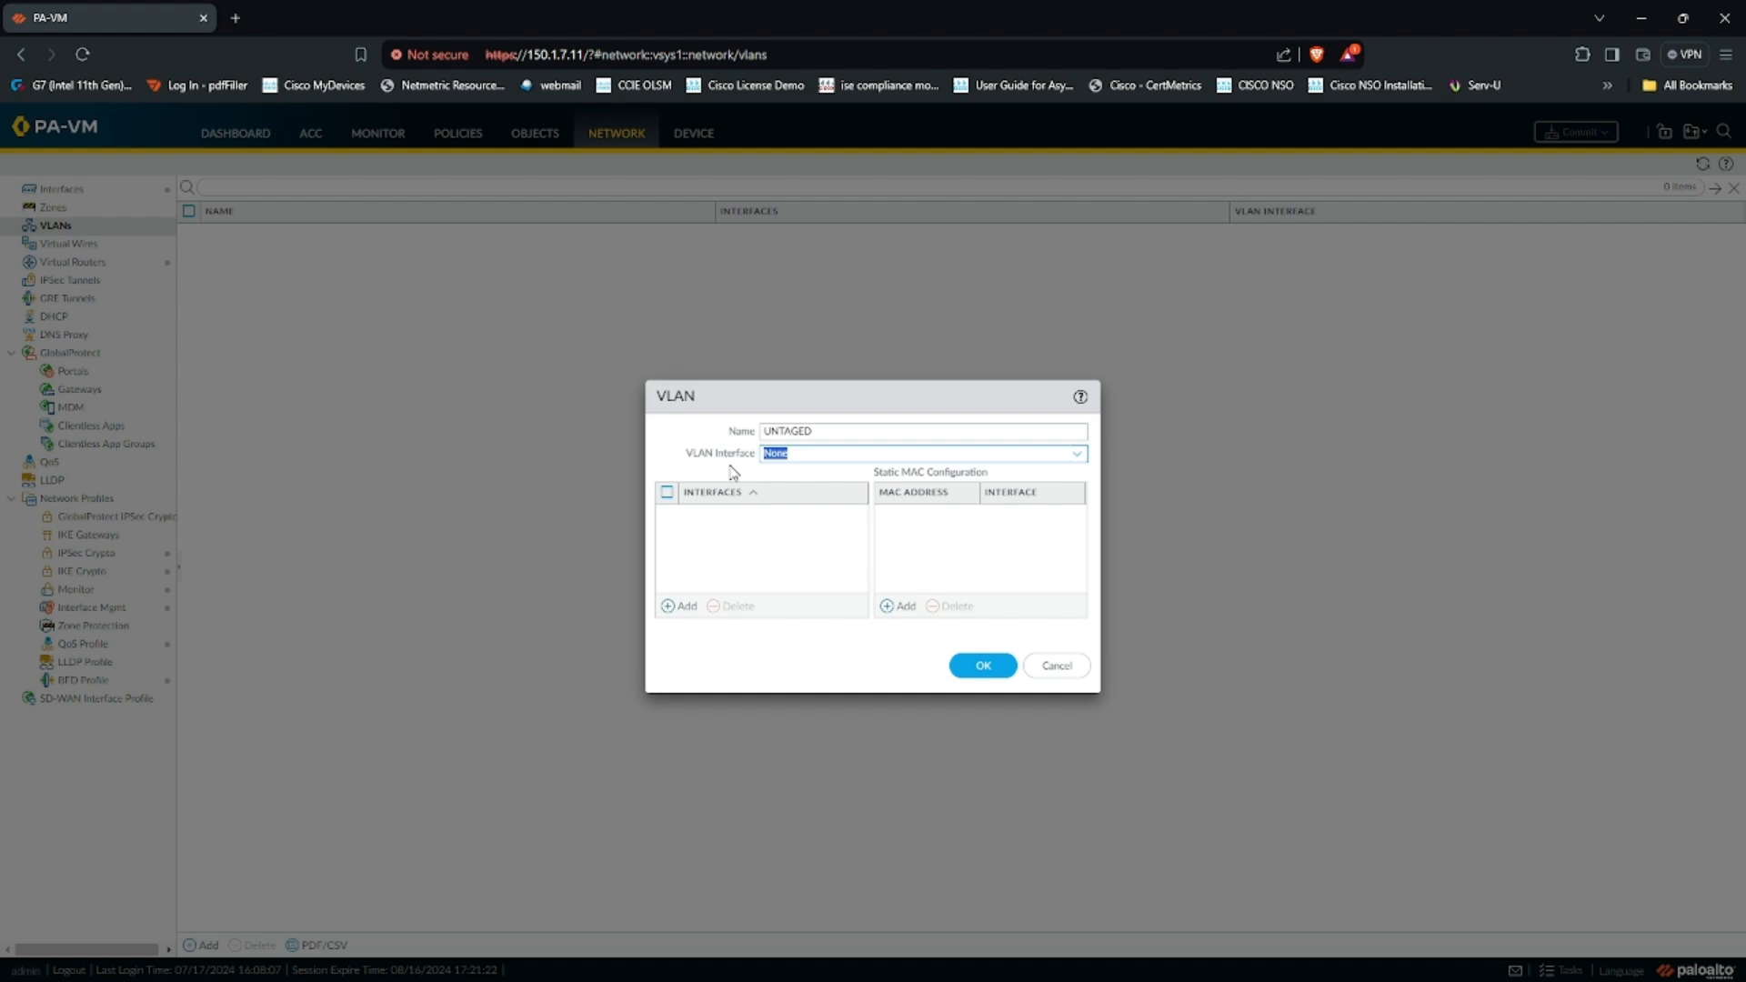
click(784, 471)
click(975, 670)
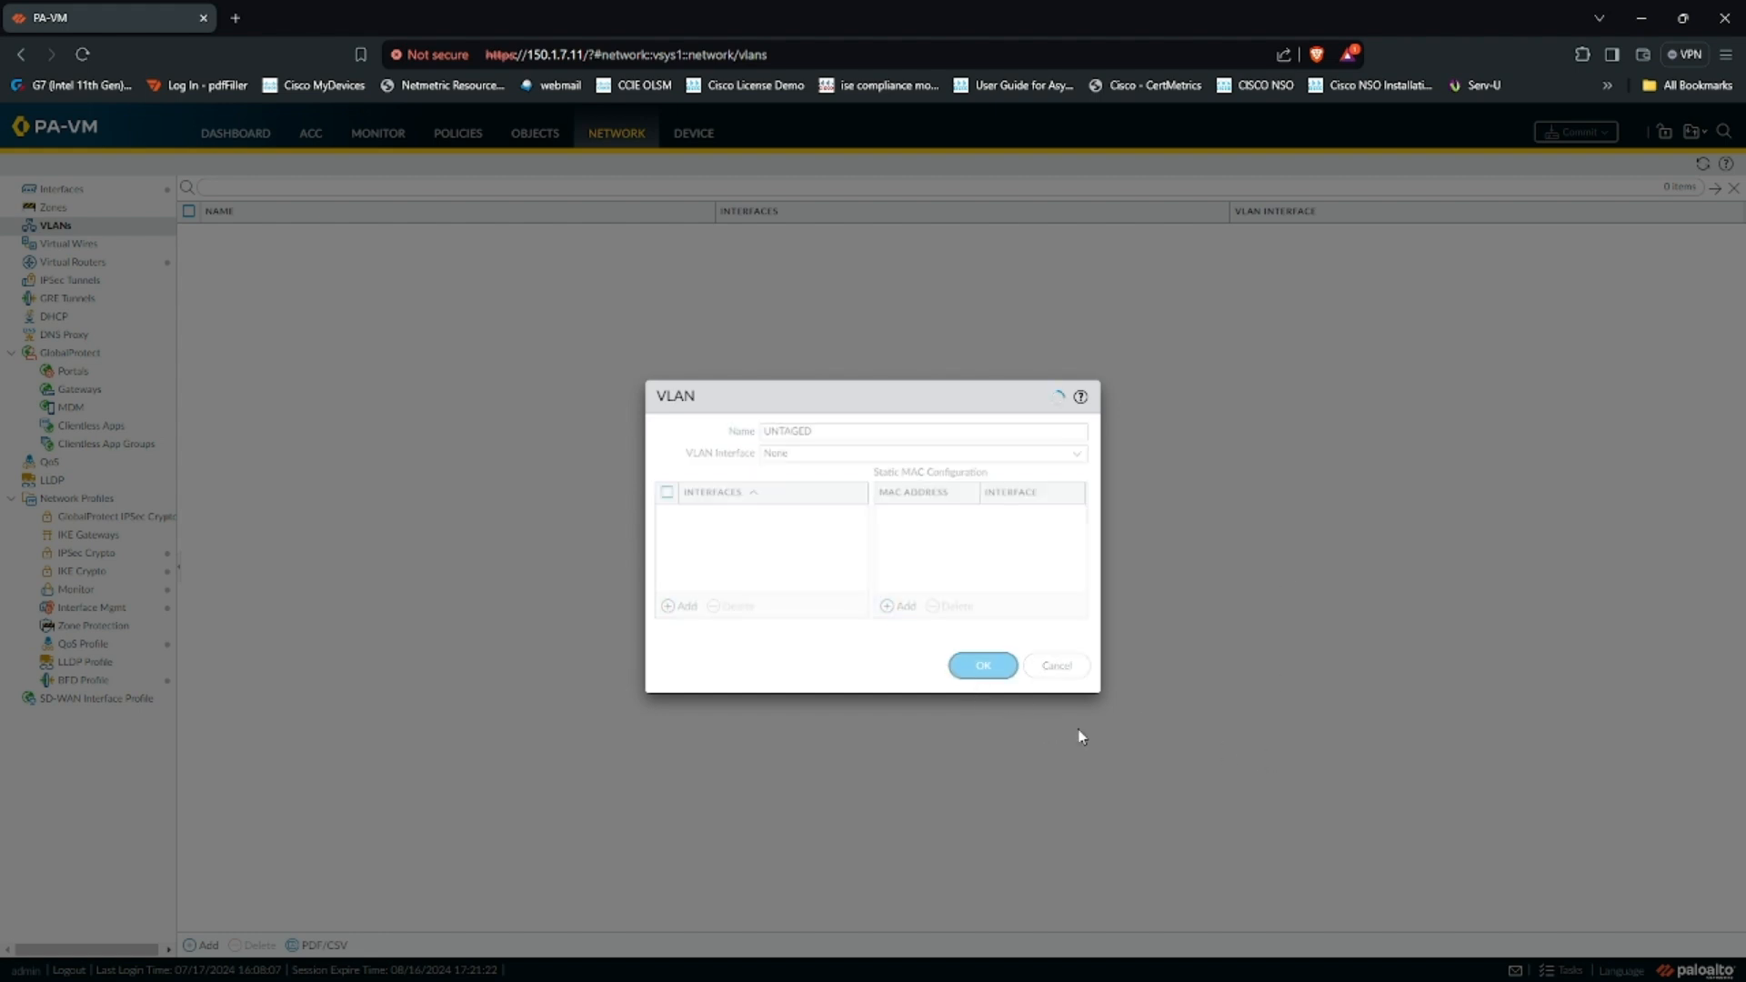
Step: Review the firewall's task list and the latest commit job's details, and close both
click(1557, 970)
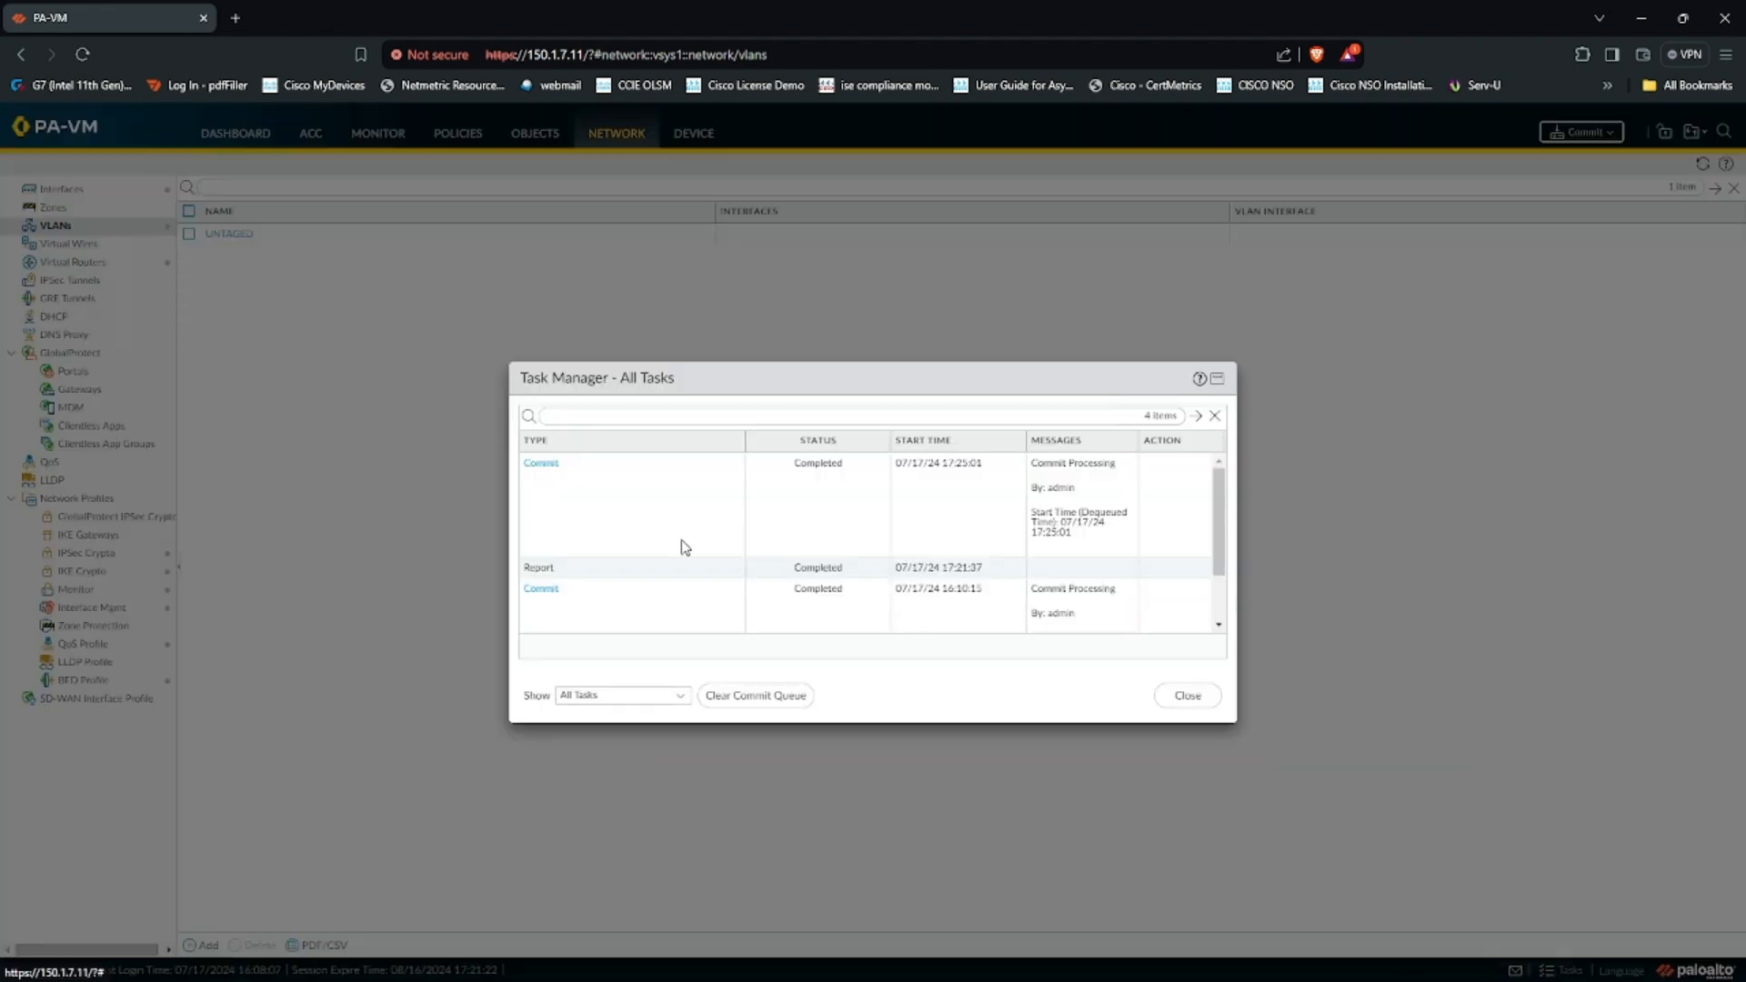
click(541, 465)
click(1096, 743)
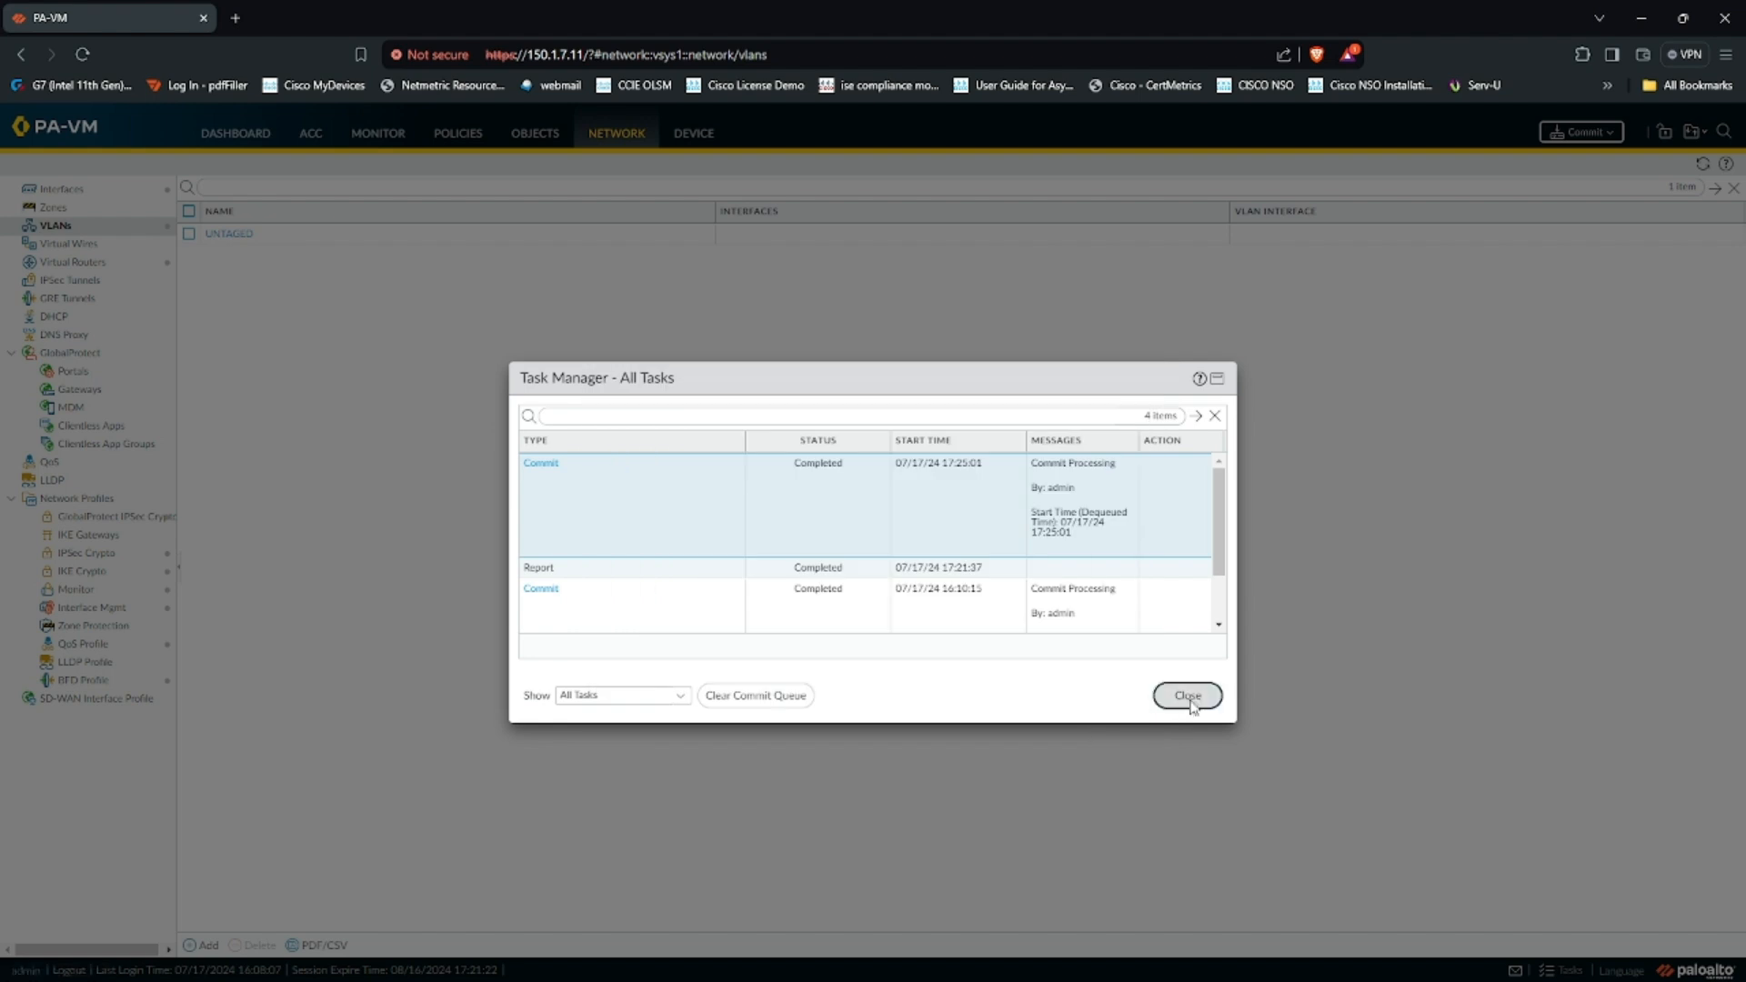
click(1186, 695)
Step: Switch to R1's console in Remote Desktop Manager and list its interfaces with "sh ip int br"
key(alt+Tab)
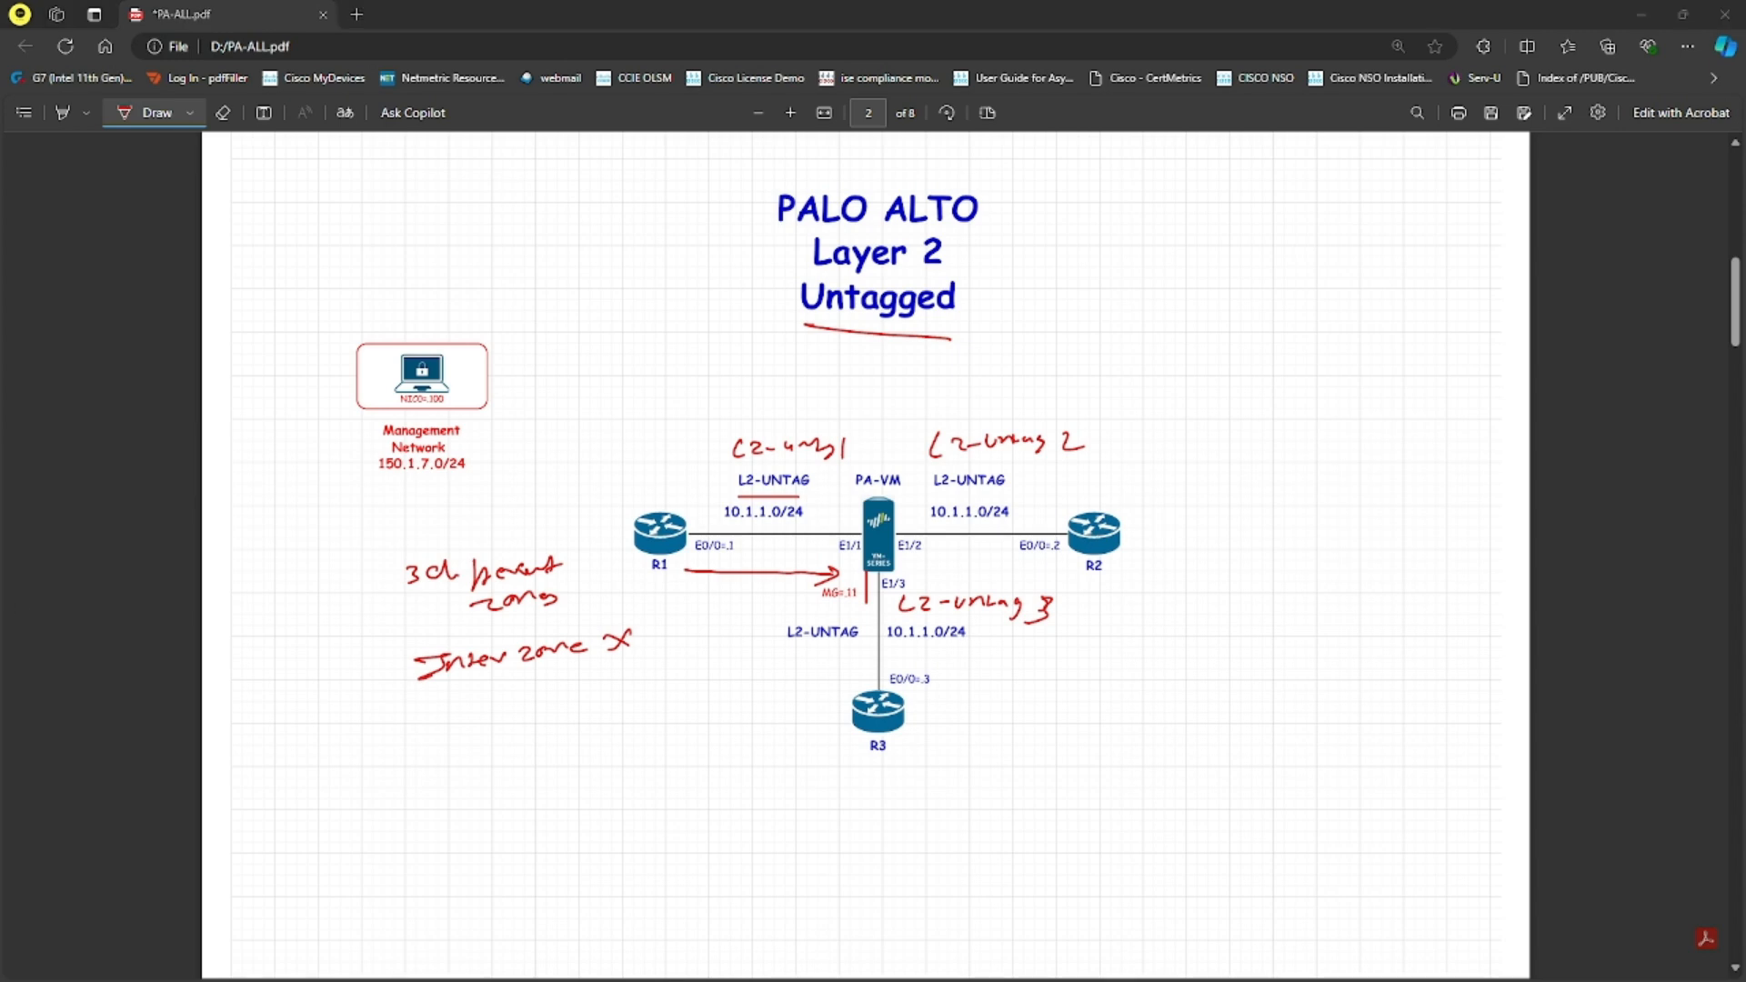
key(alt+Tab)
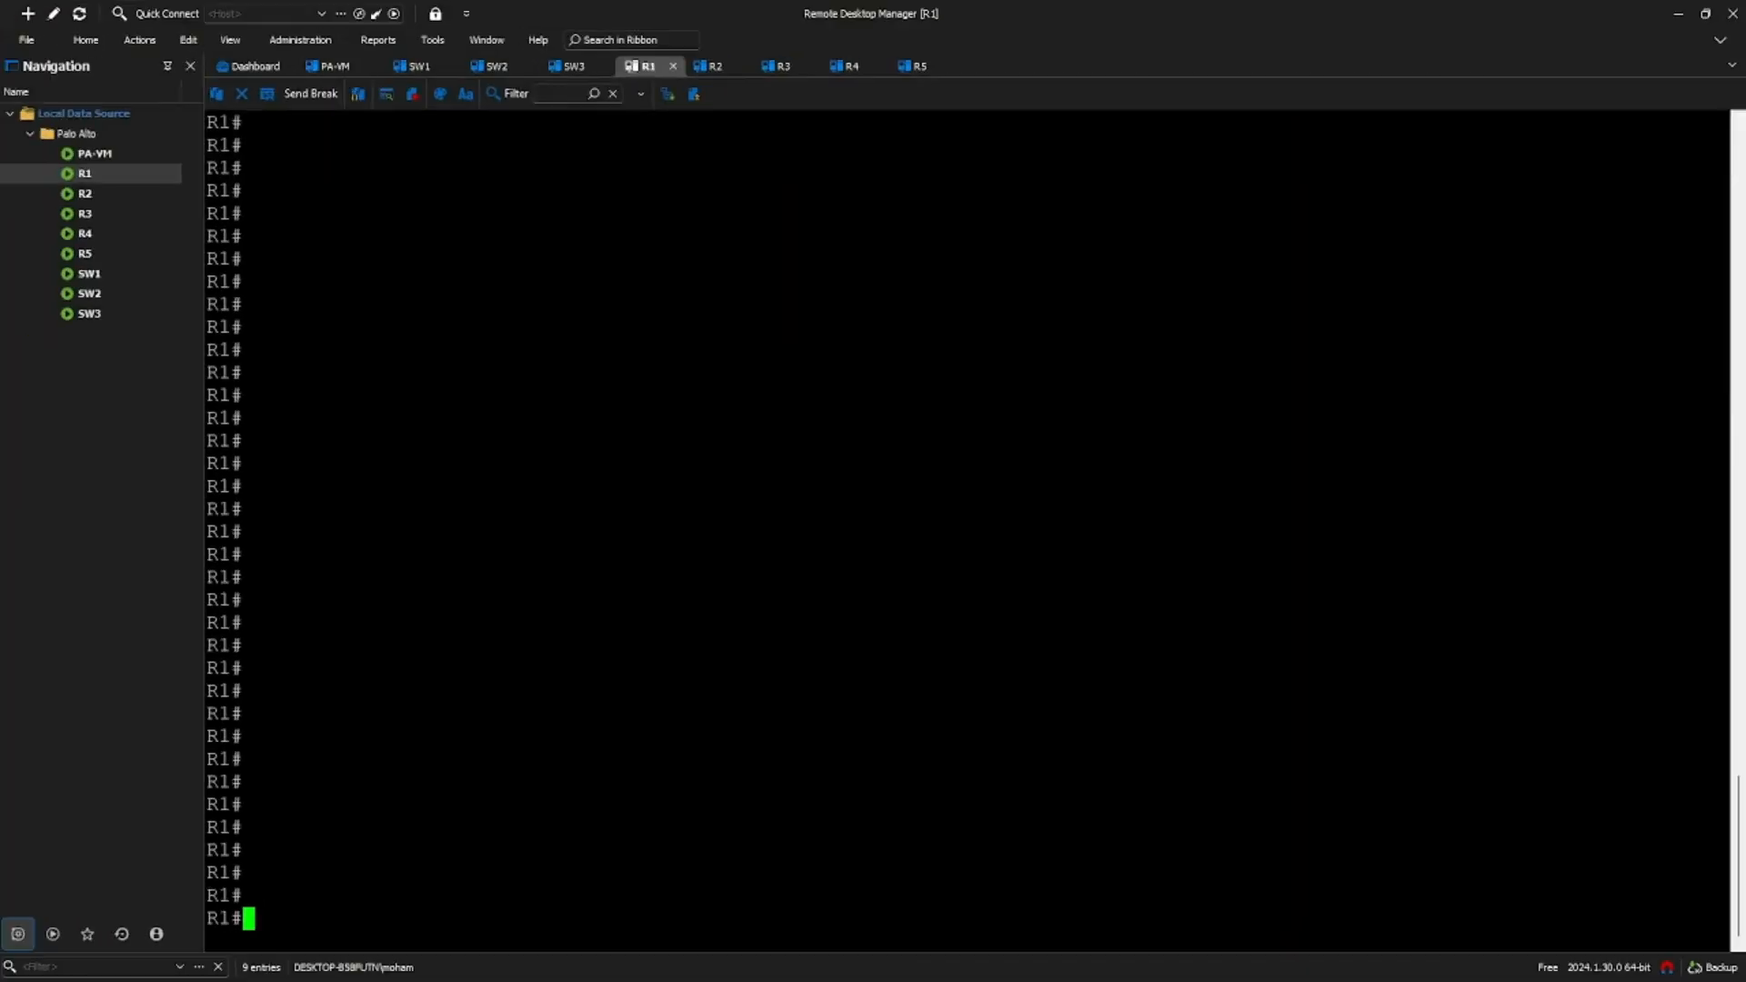
text(sh ip in bri)
key(BackSpace)
key(BackSpace)
key(BackSpace)
key(BackSpace)
text(t br)
key(Return)
key(Return)
key(Return)
key(Return)
key(Return)
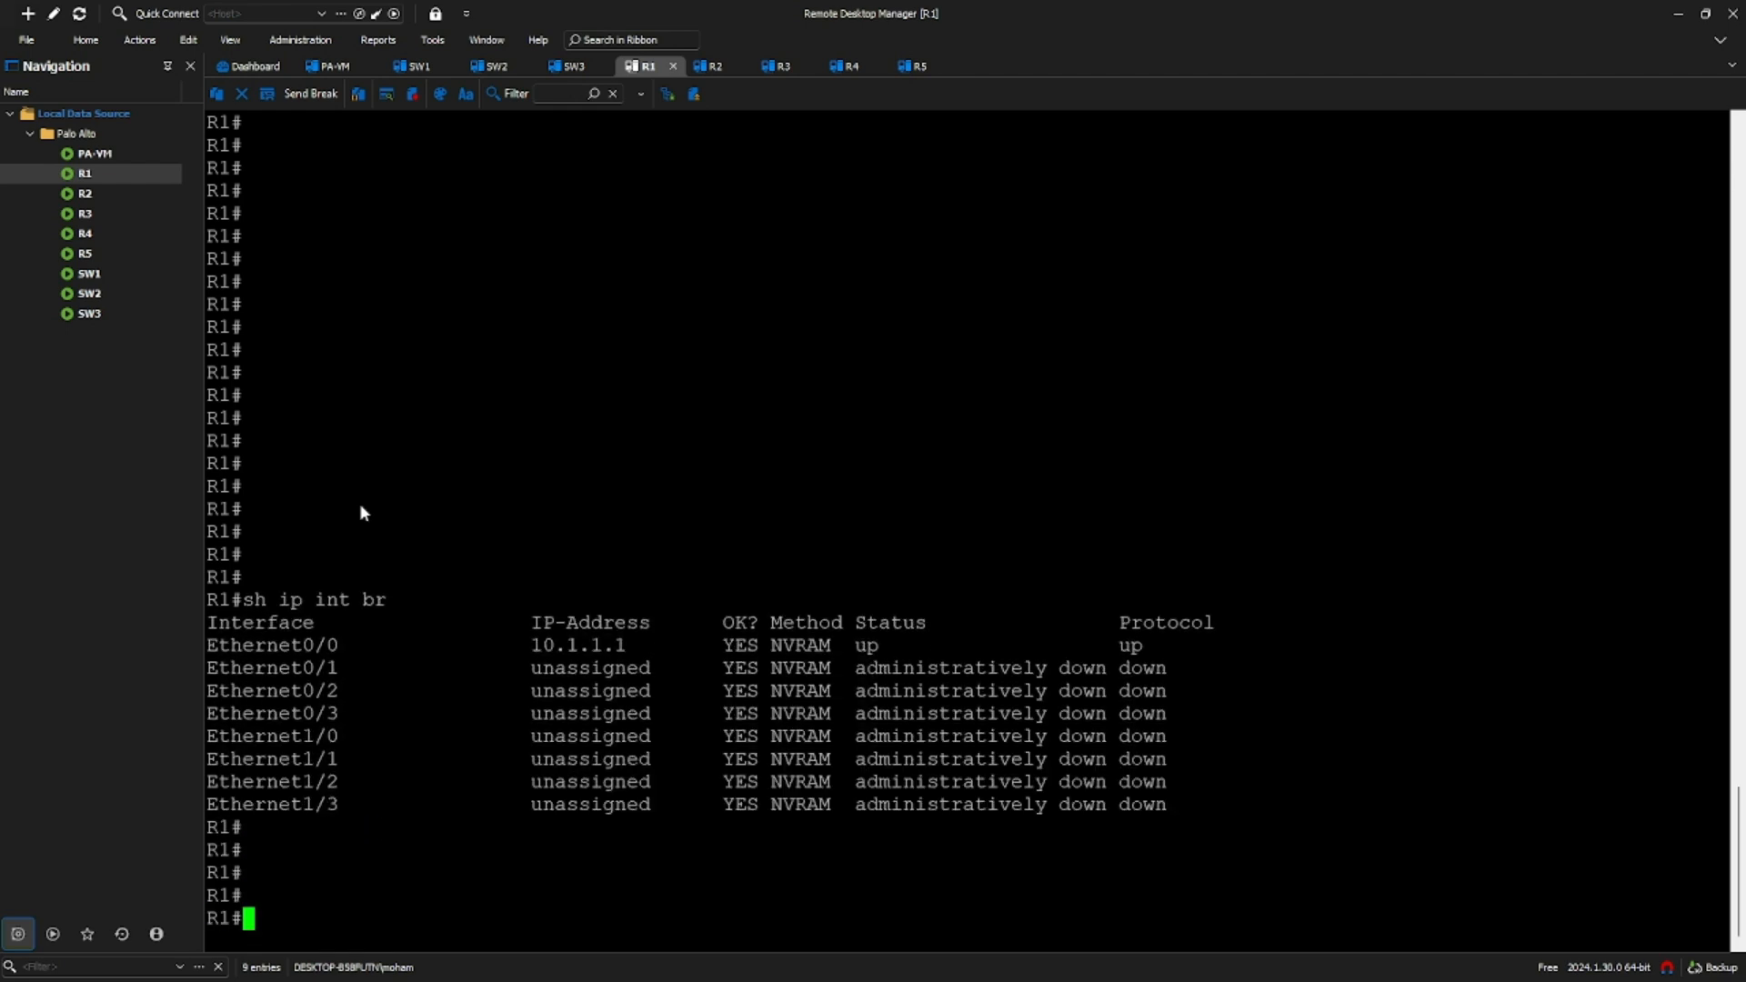
Step: Ping 10.1.1.2 from R1 to test its connectivity to R2, and minimize the console
text(ping 10.1.1.2)
key(Return)
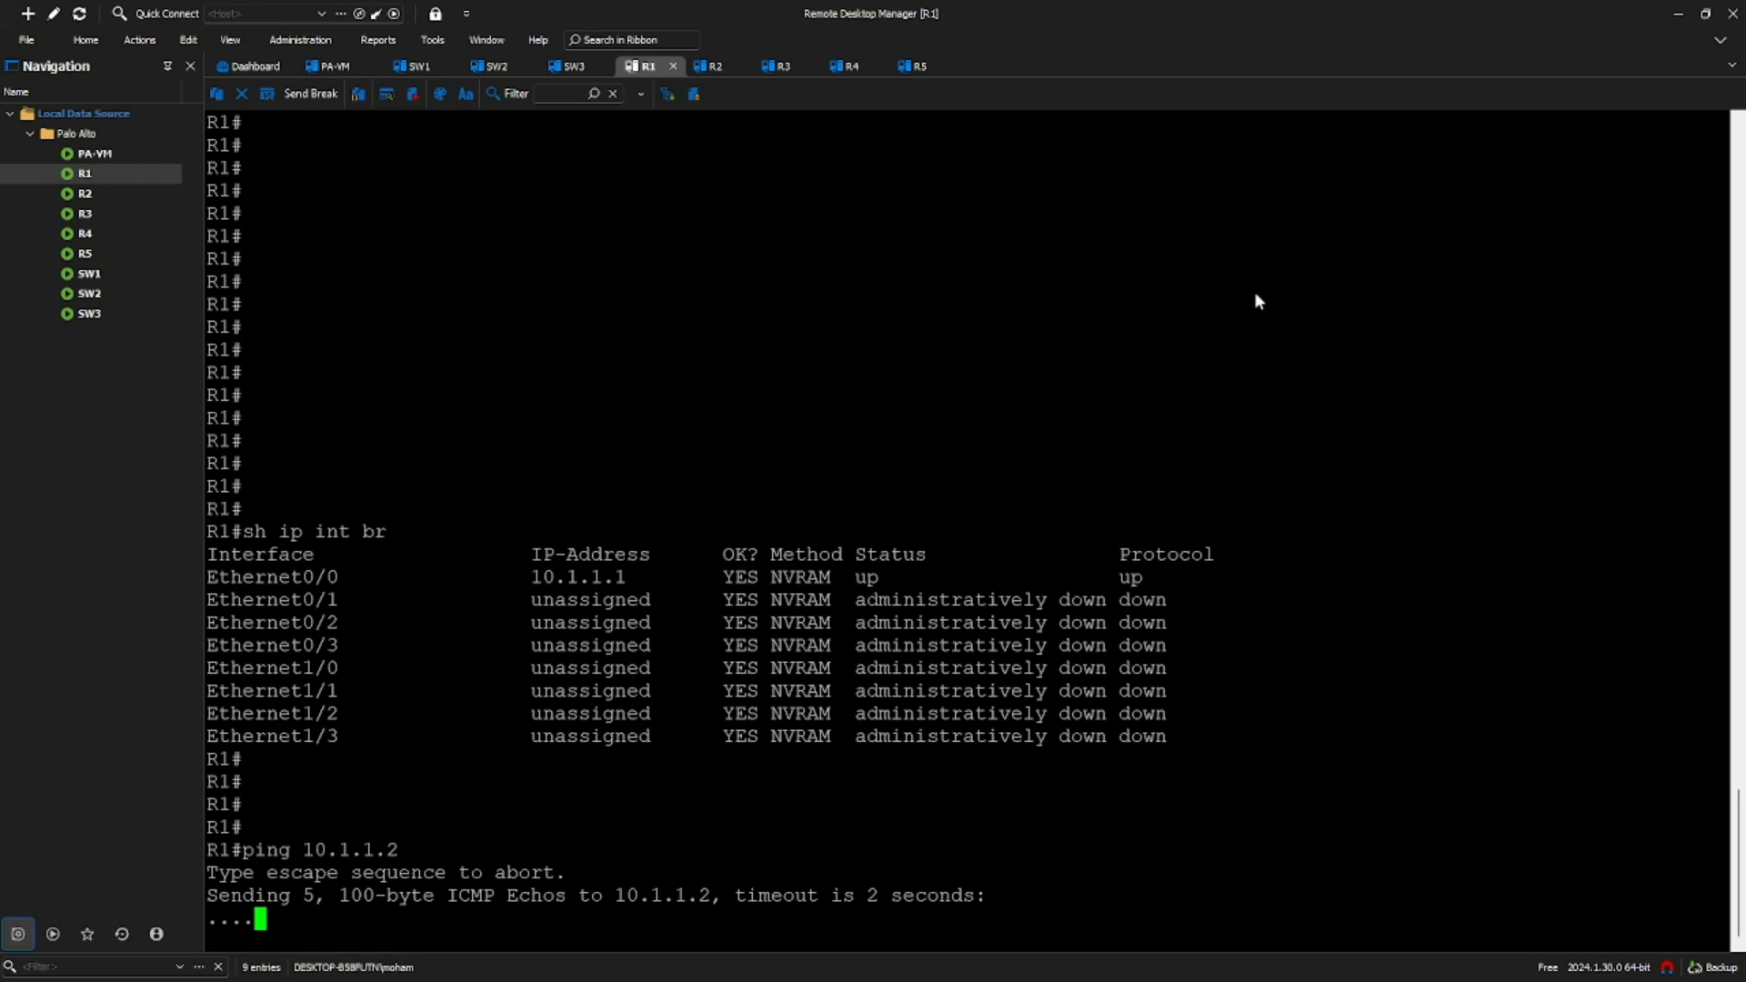
click(1678, 14)
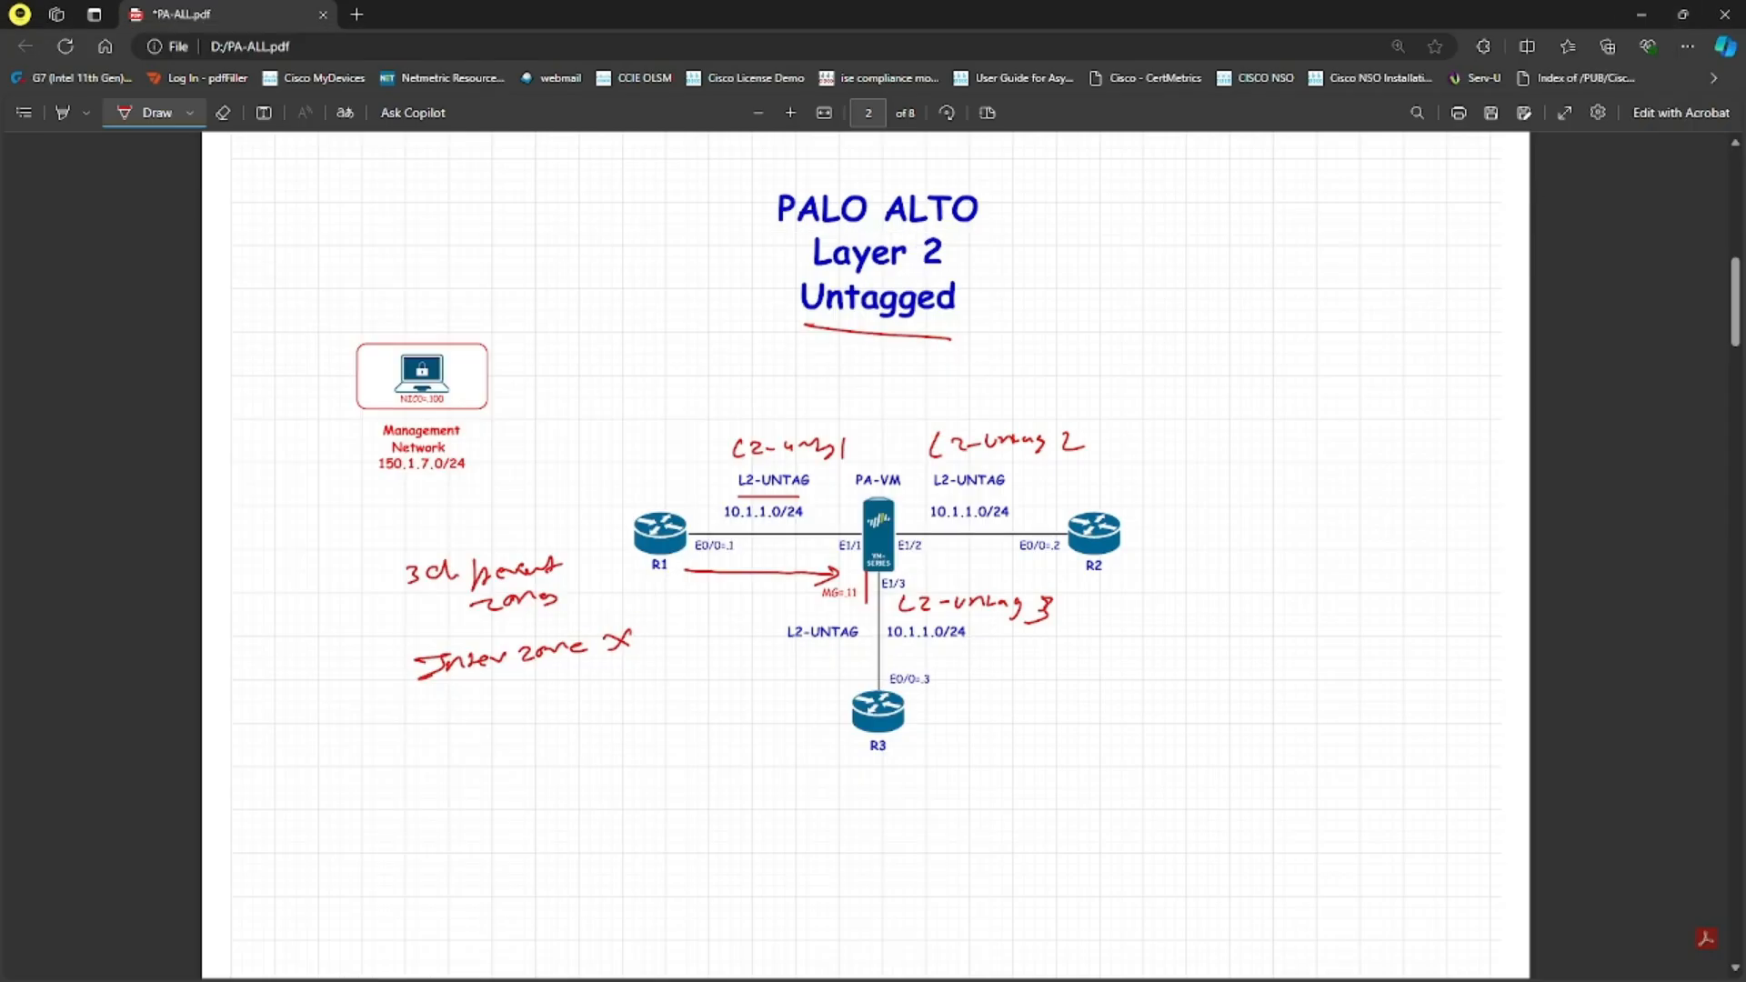
Step: Return to the PA-VM firewall and add ethernet1/1, ethernet1/2 and ethernet1/3 to the UNTAGED VLAN, saving it
key(alt+Tab)
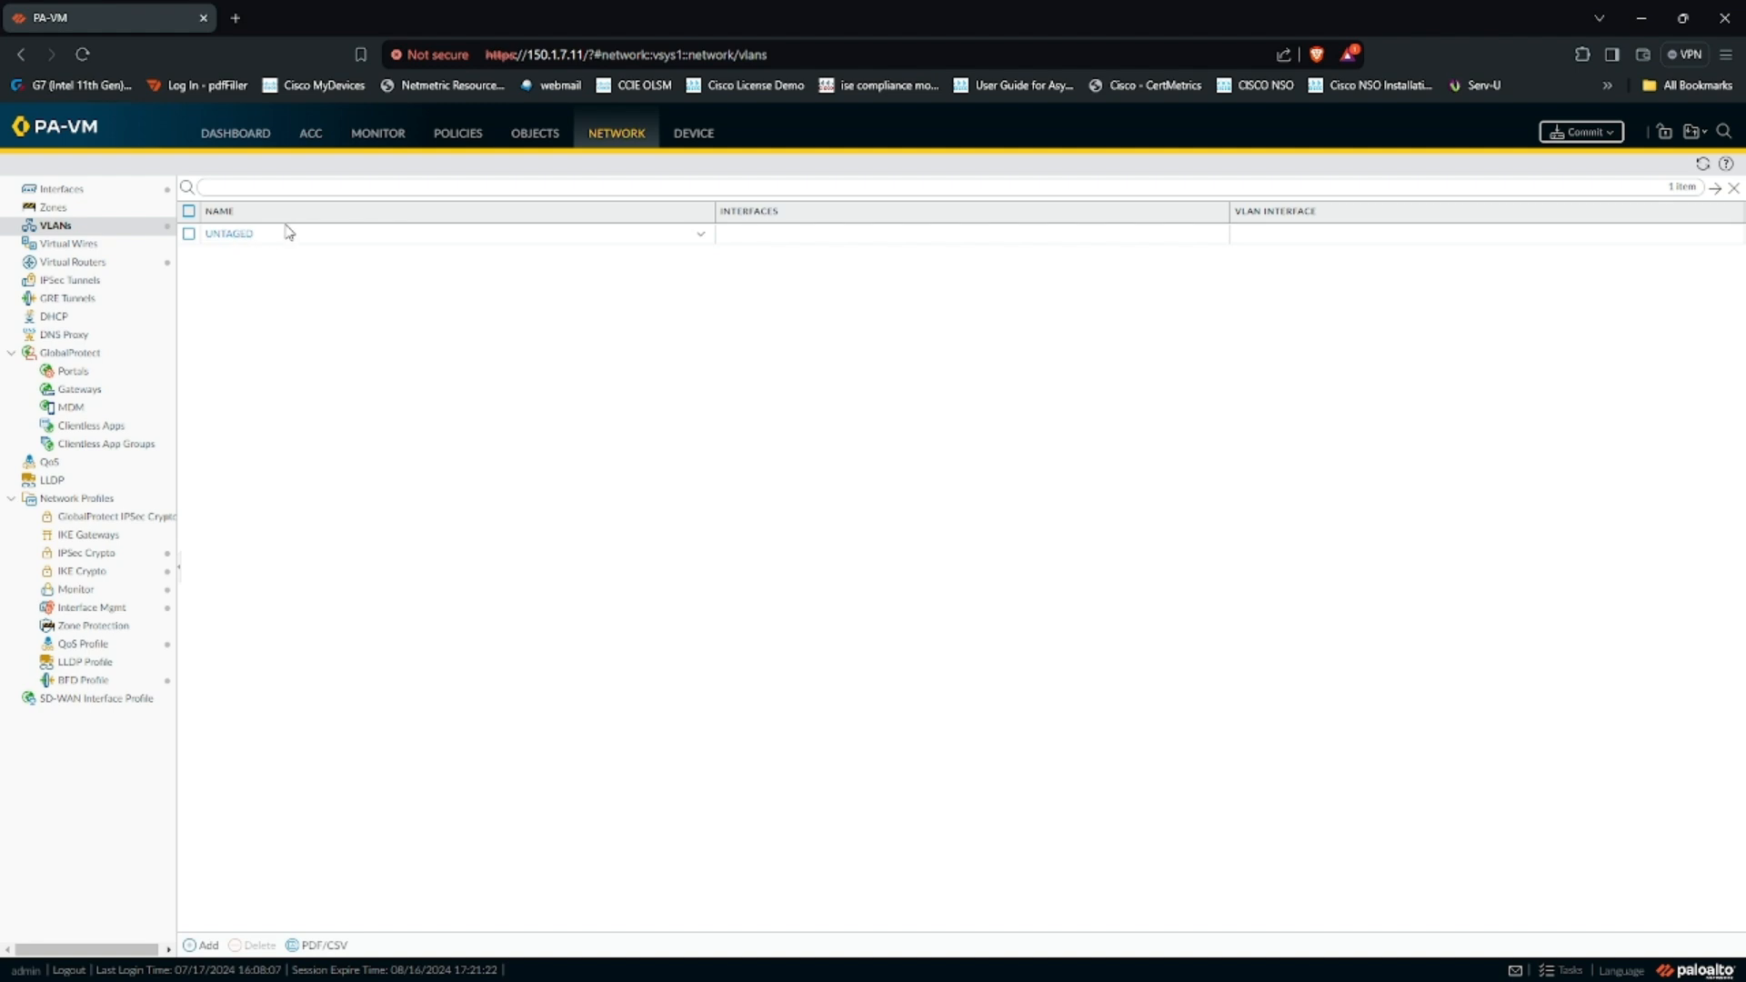
click(231, 235)
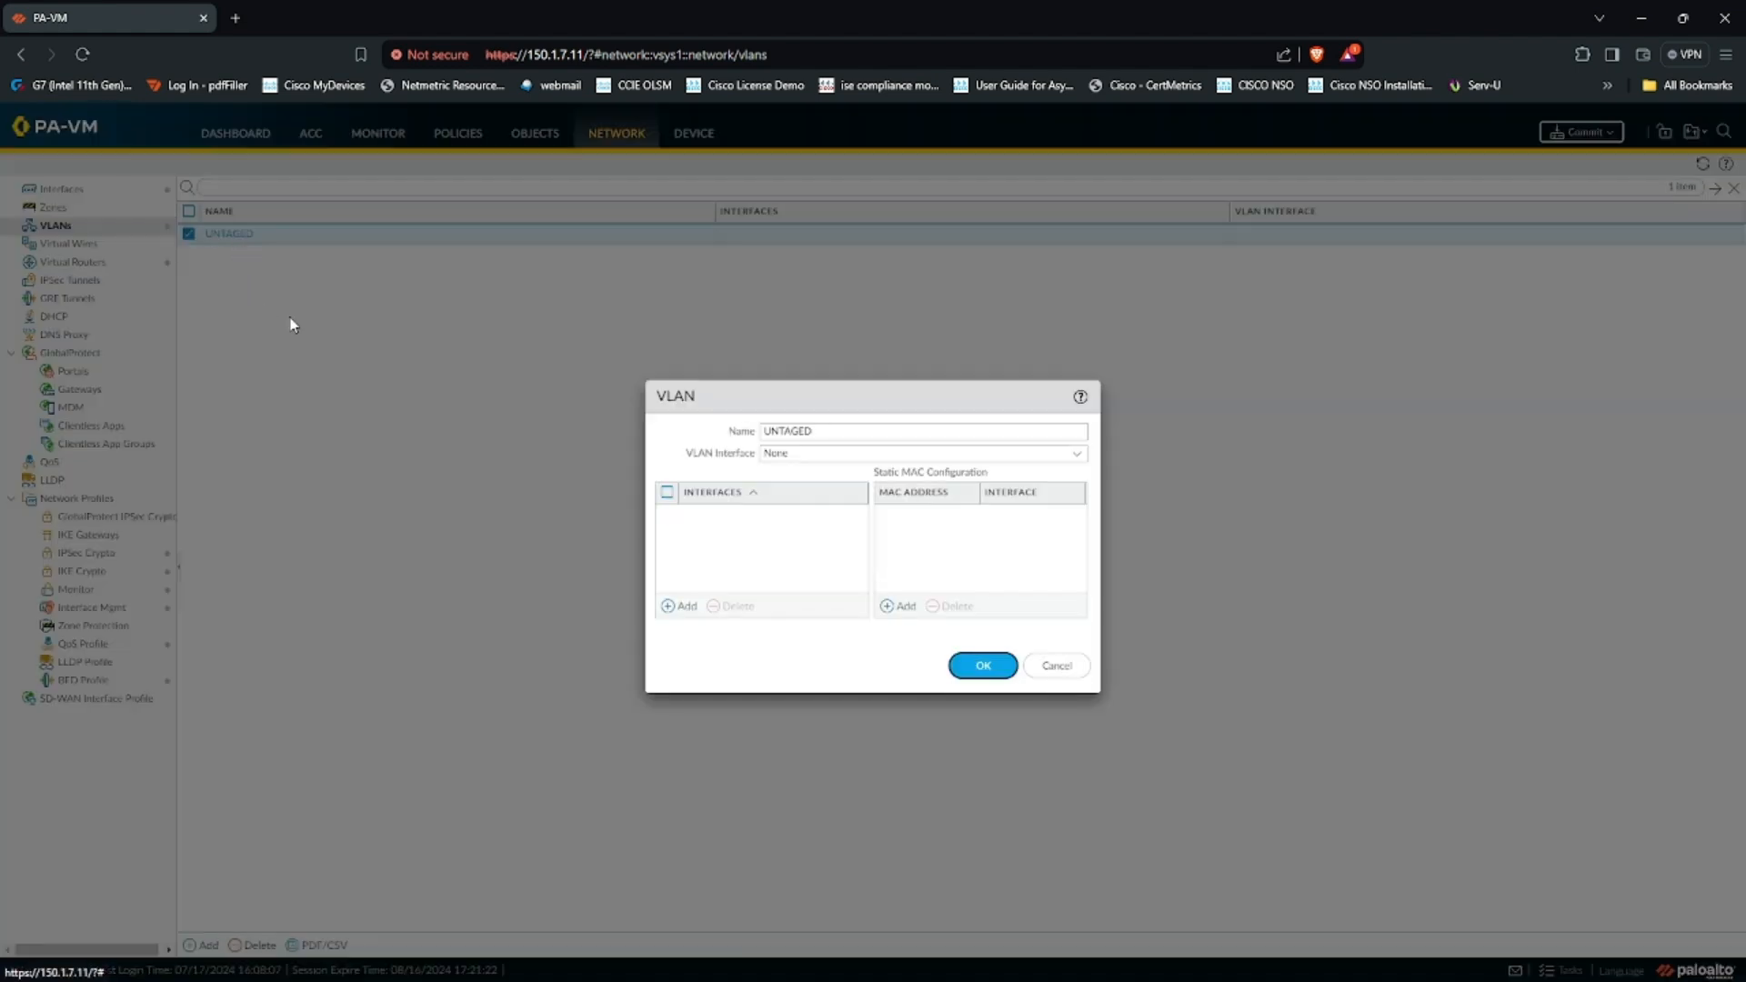
click(680, 606)
click(753, 542)
click(680, 606)
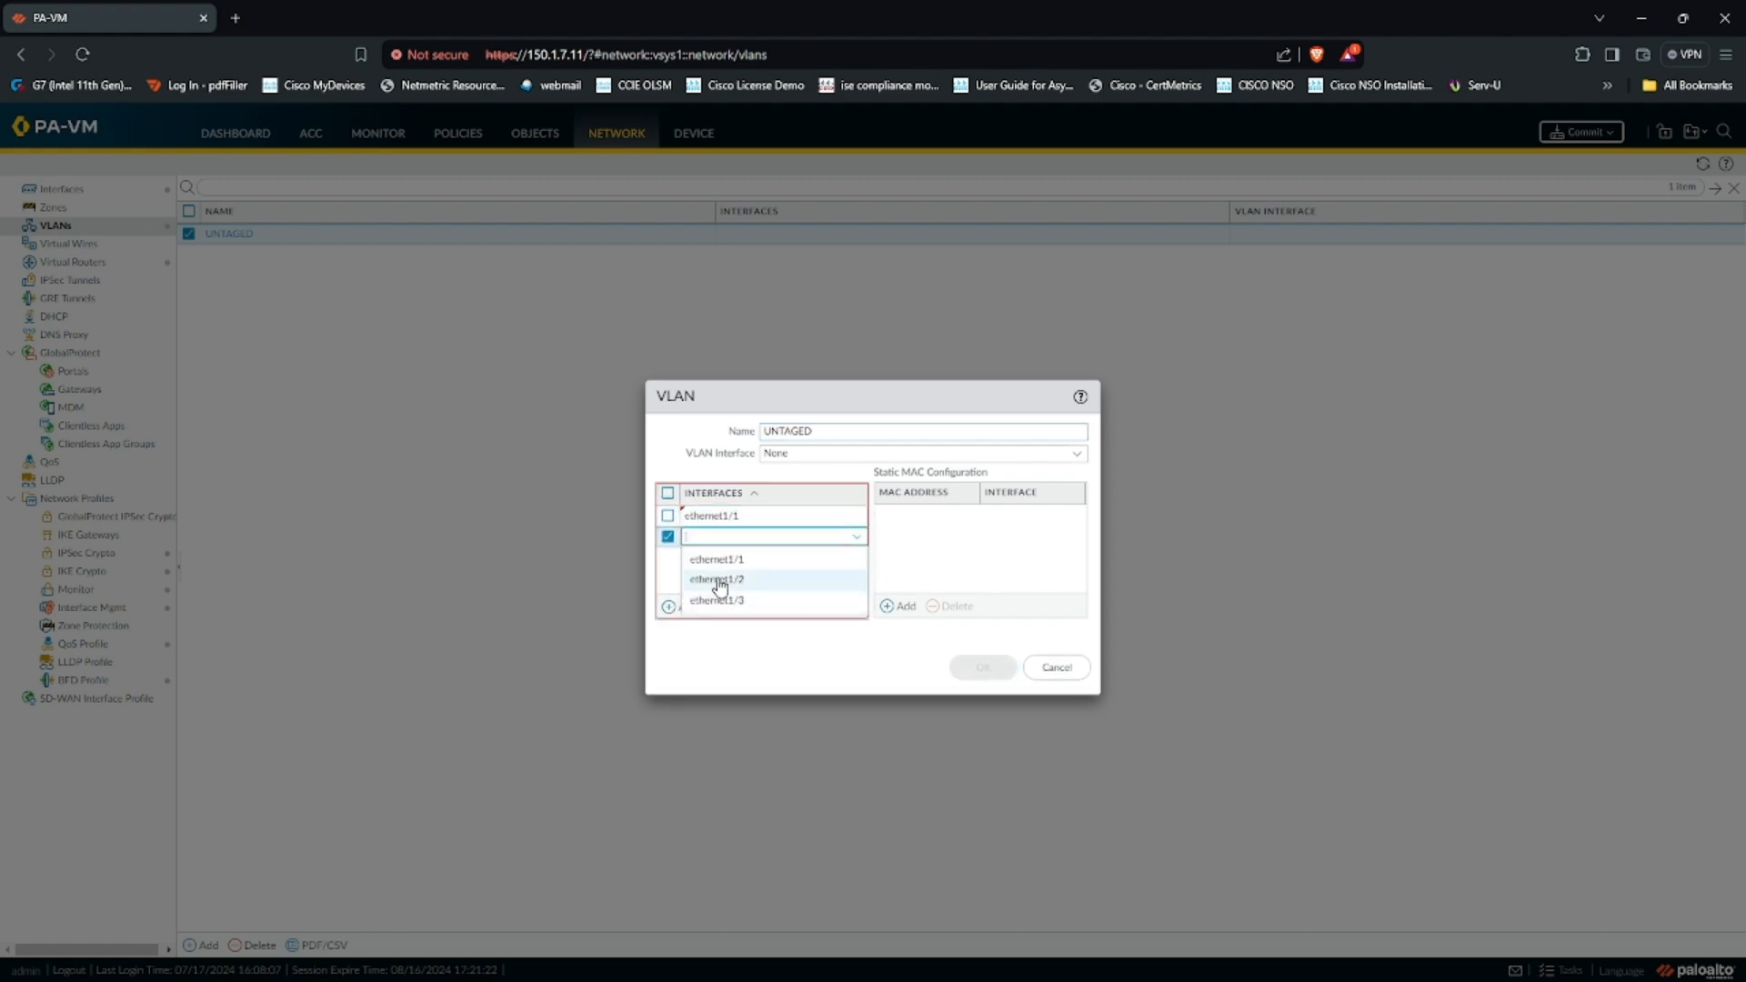
click(718, 558)
click(682, 613)
click(712, 613)
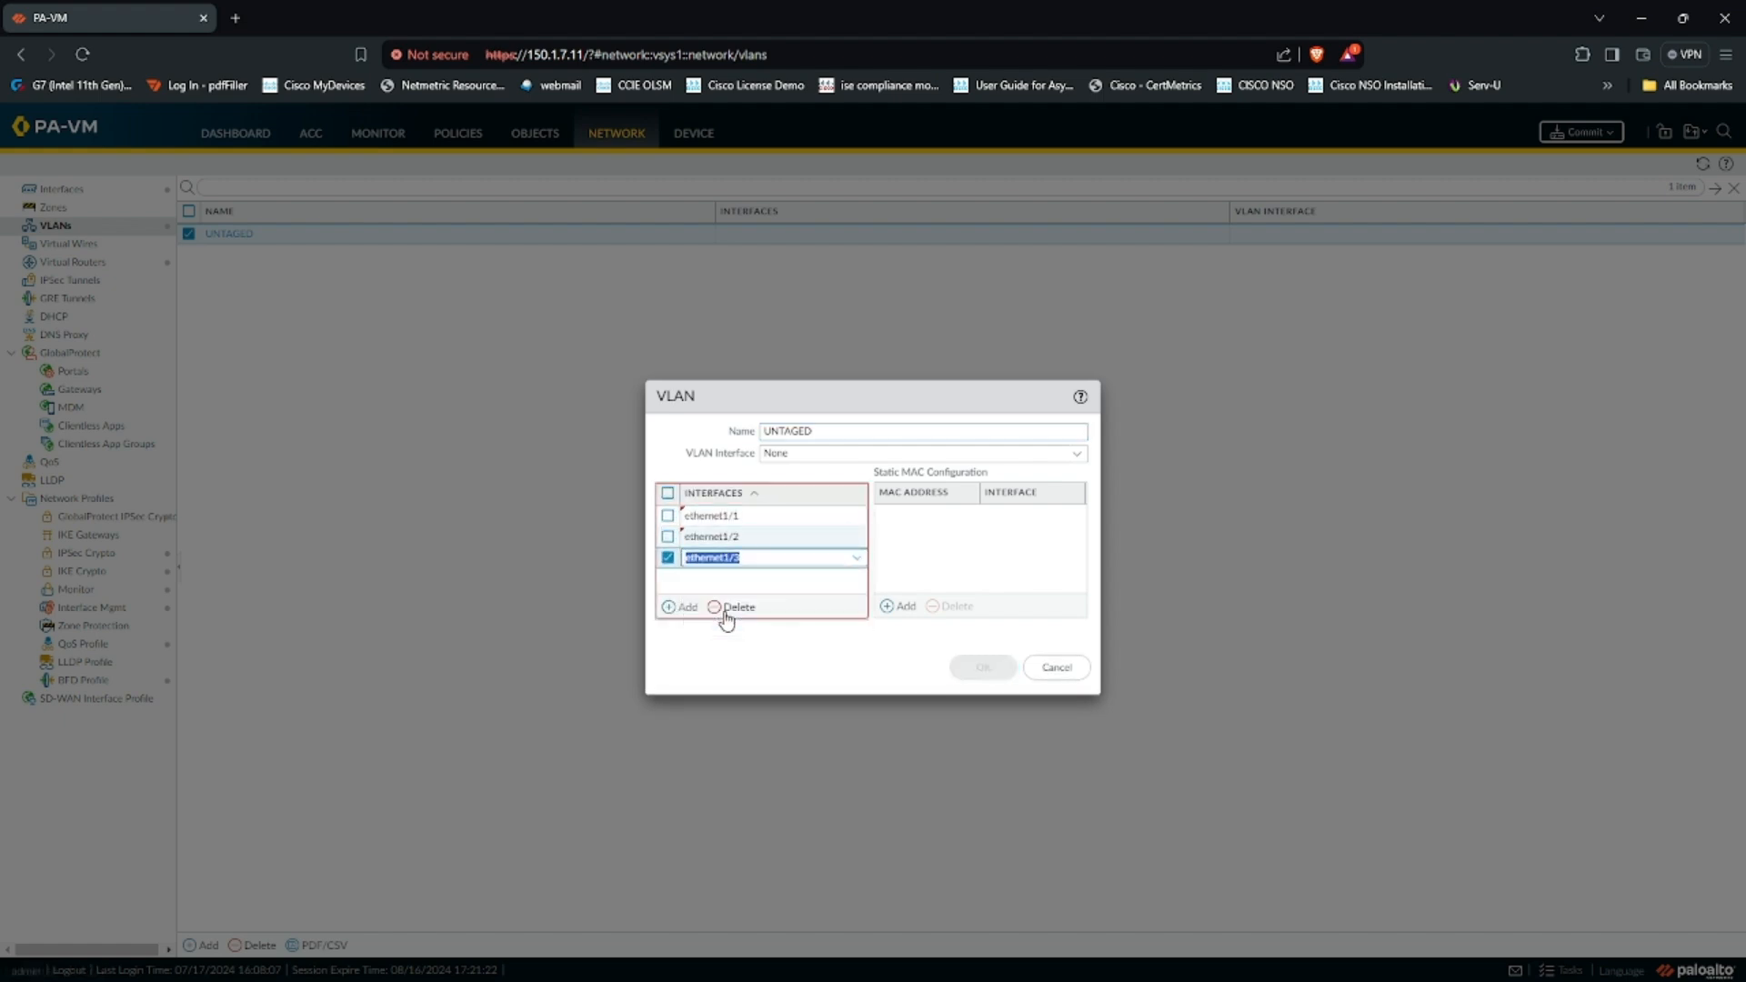
click(764, 591)
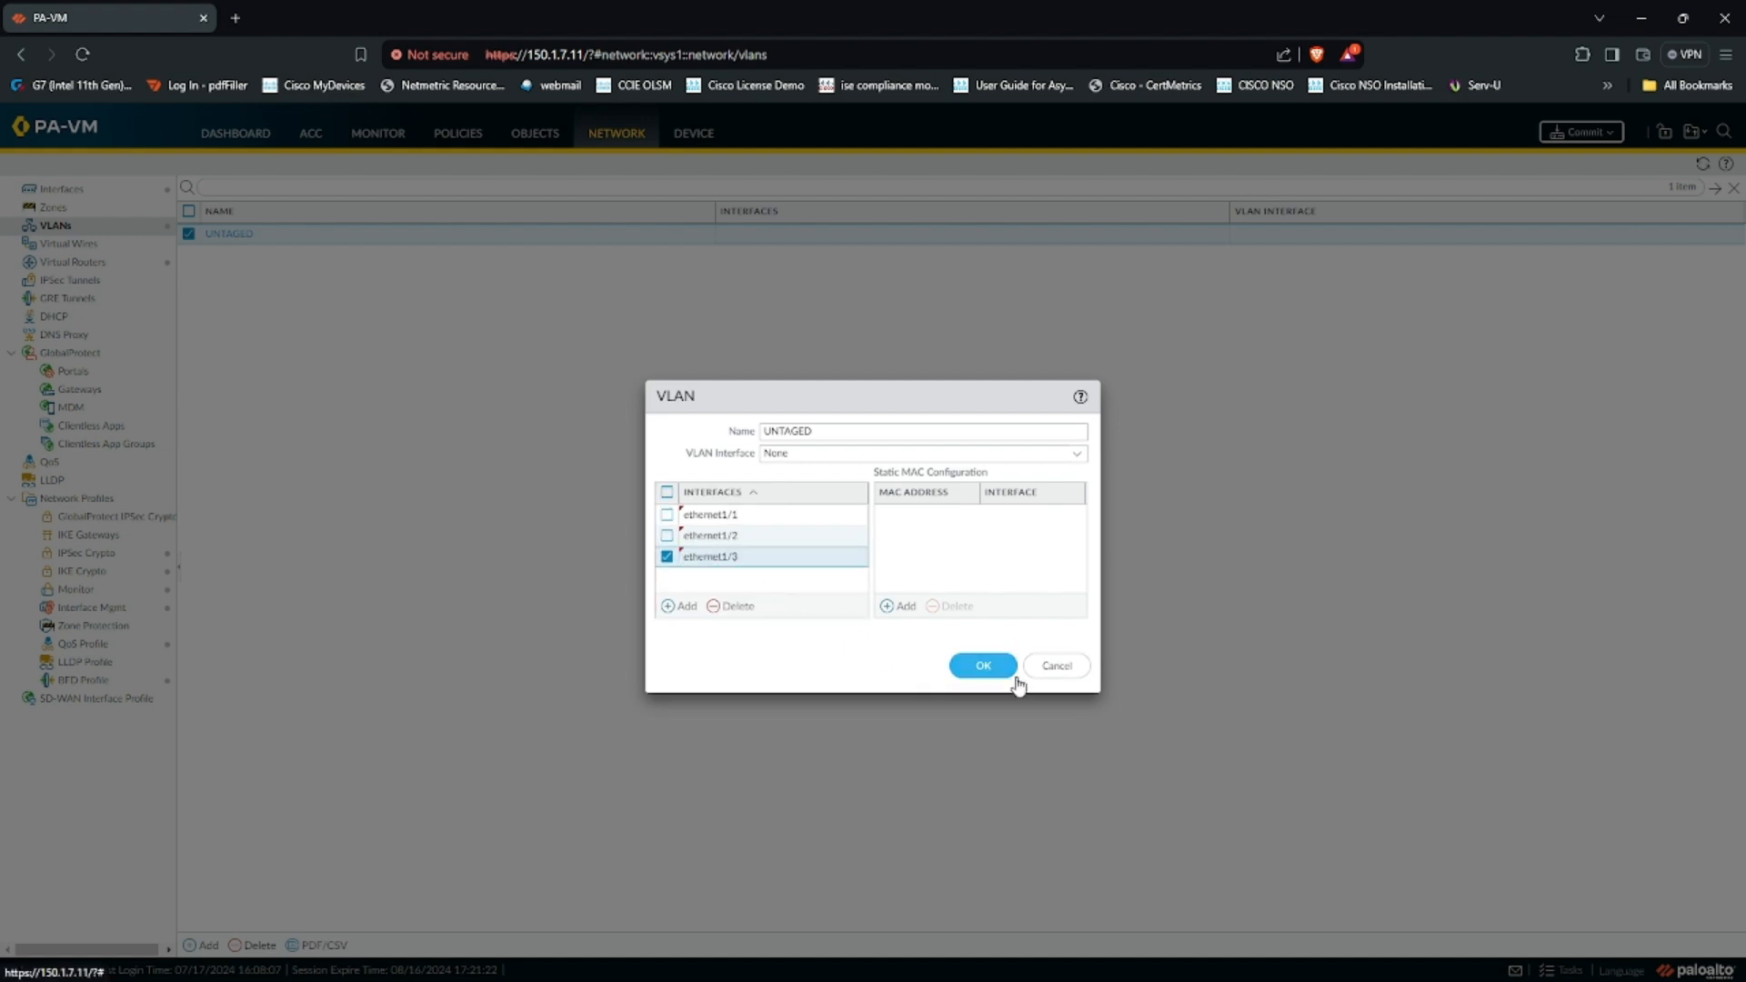
click(984, 667)
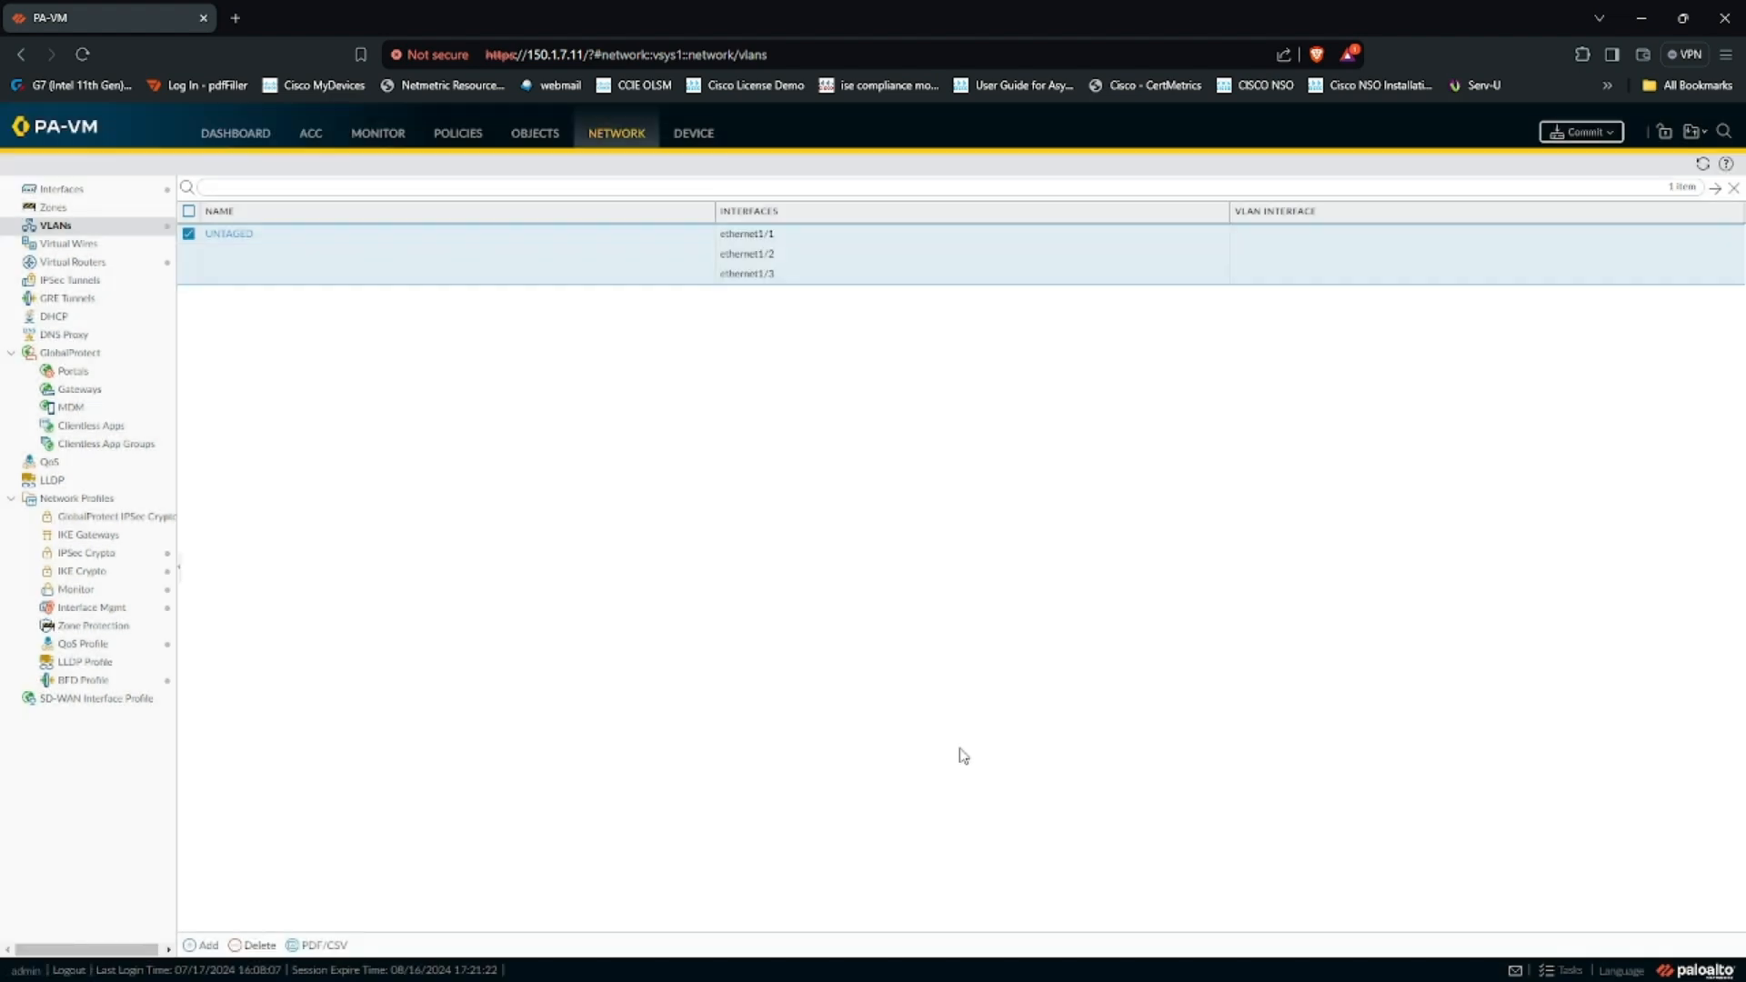
Step: Commit the VLAN changes to the firewall and switch to the network diagram in PA-ALL.pdf
click(1583, 132)
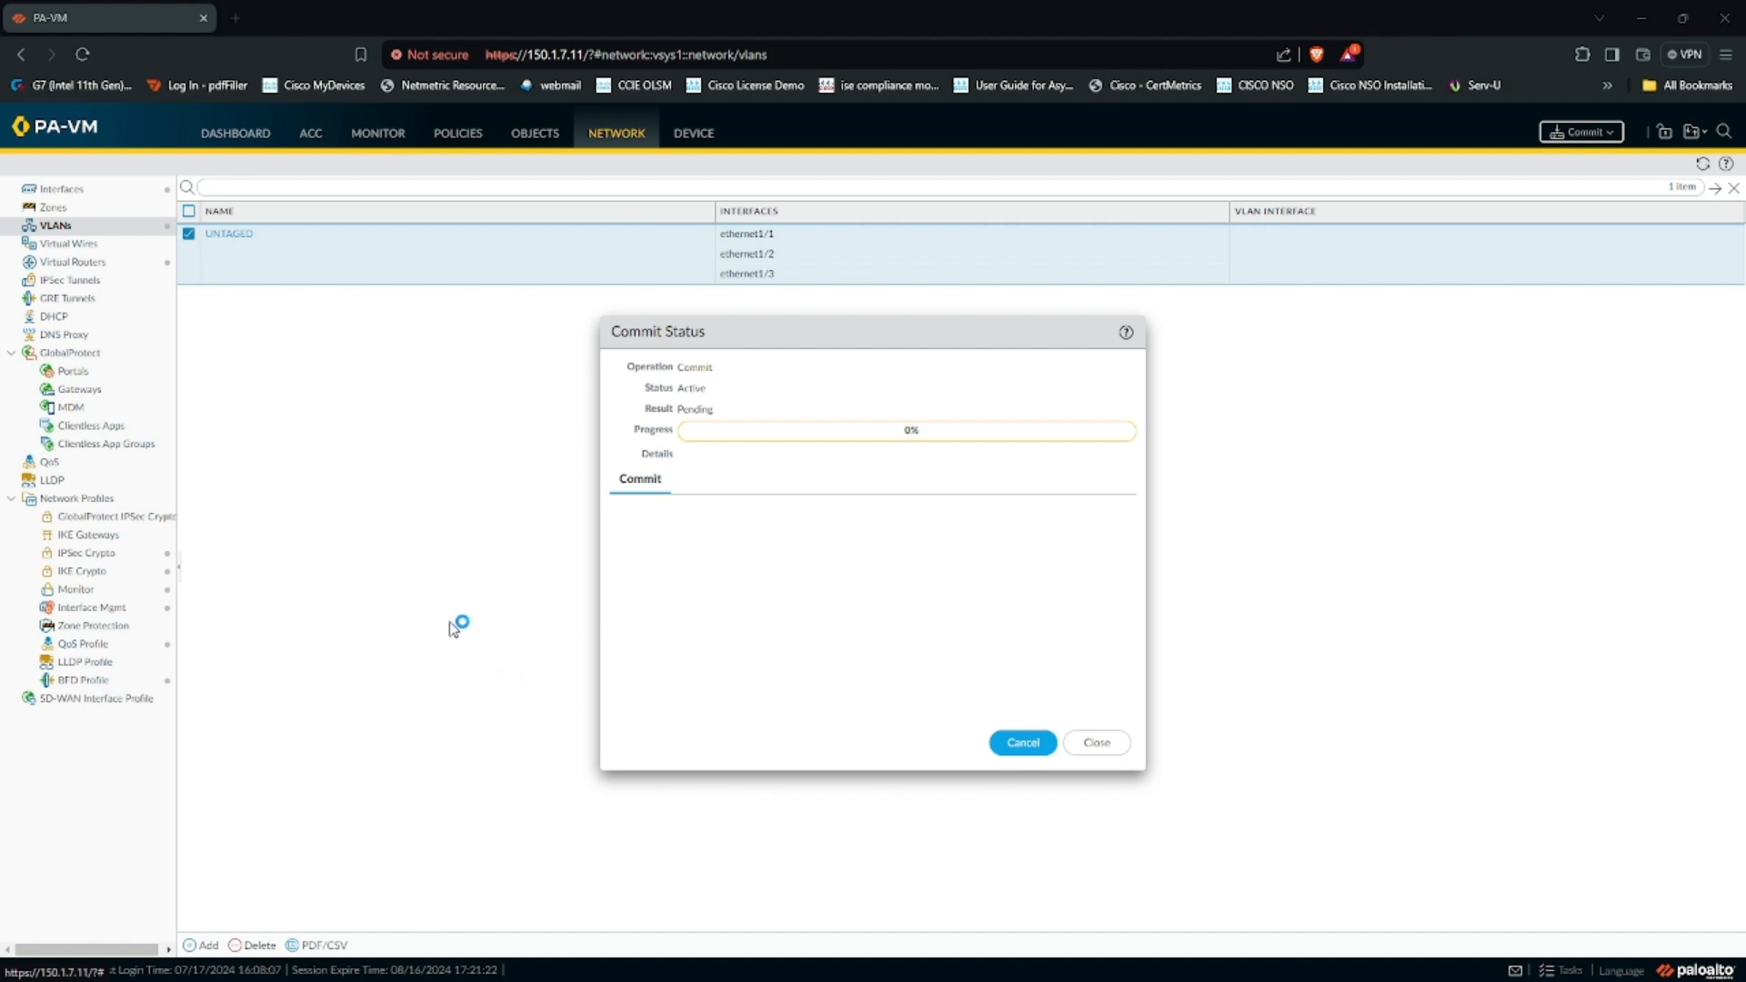
key(alt+Tab)
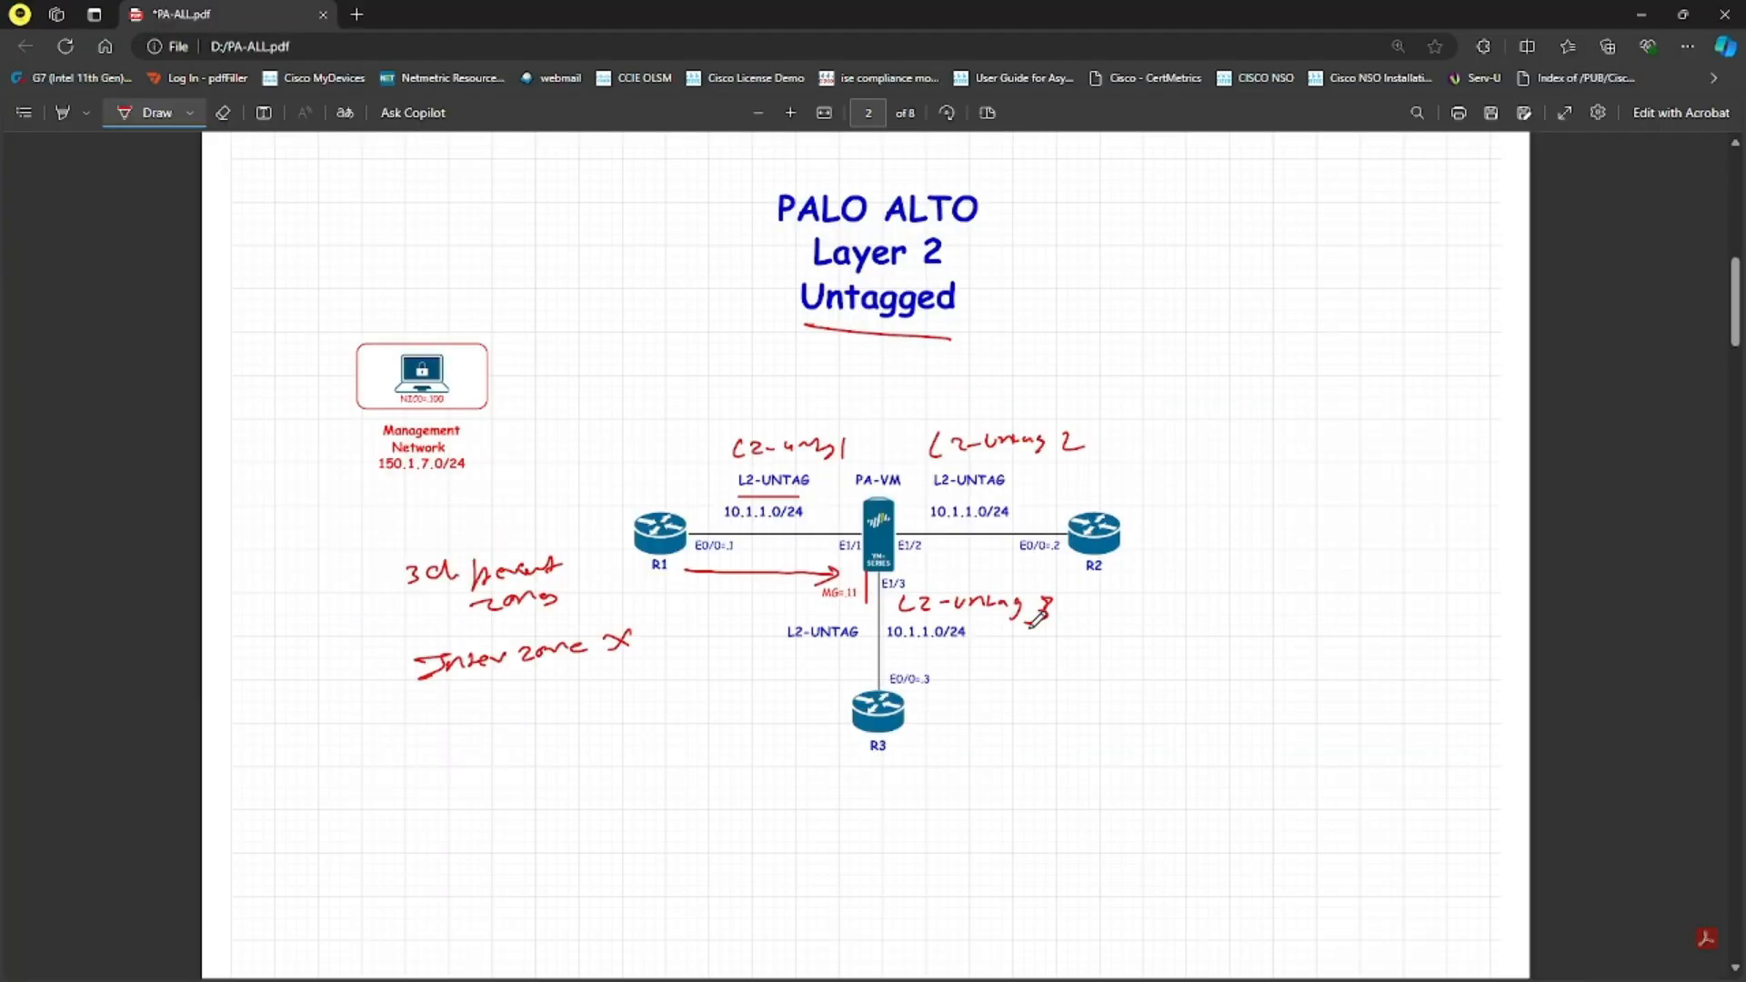